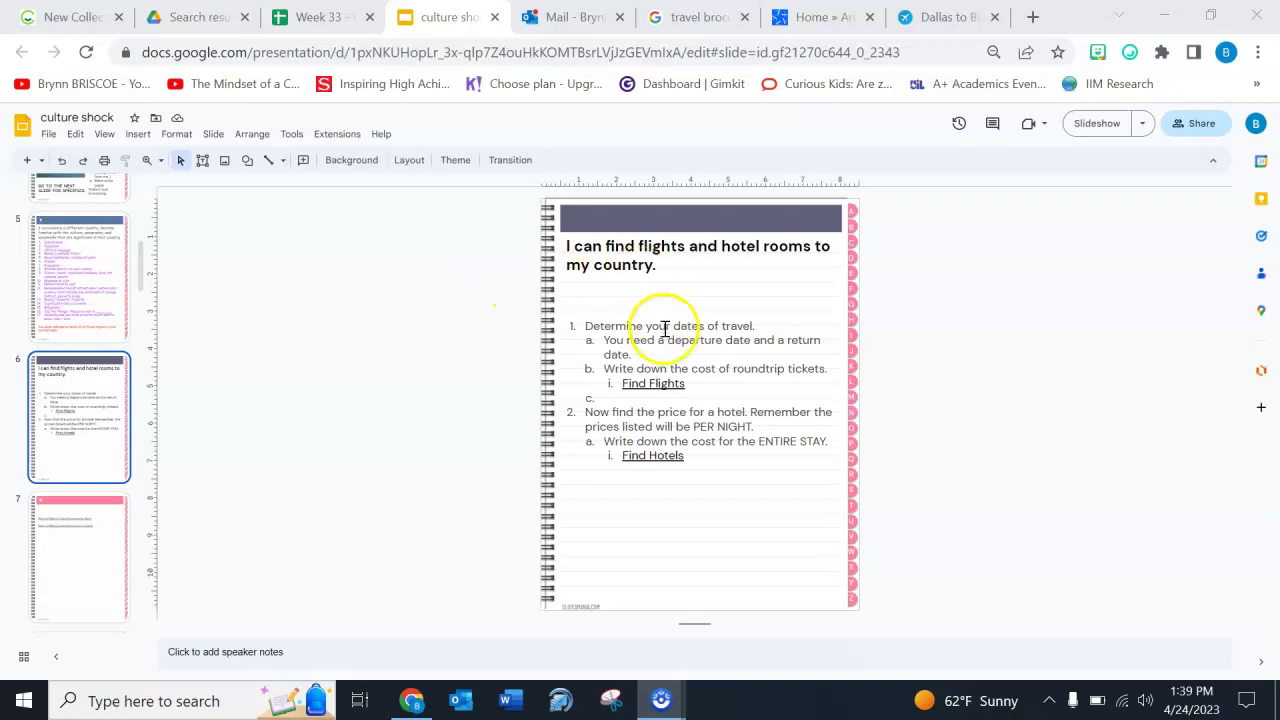
# - Open Google Flights through the slide's Find Flights link and start editing the destination
pyautogui.click(655, 383)
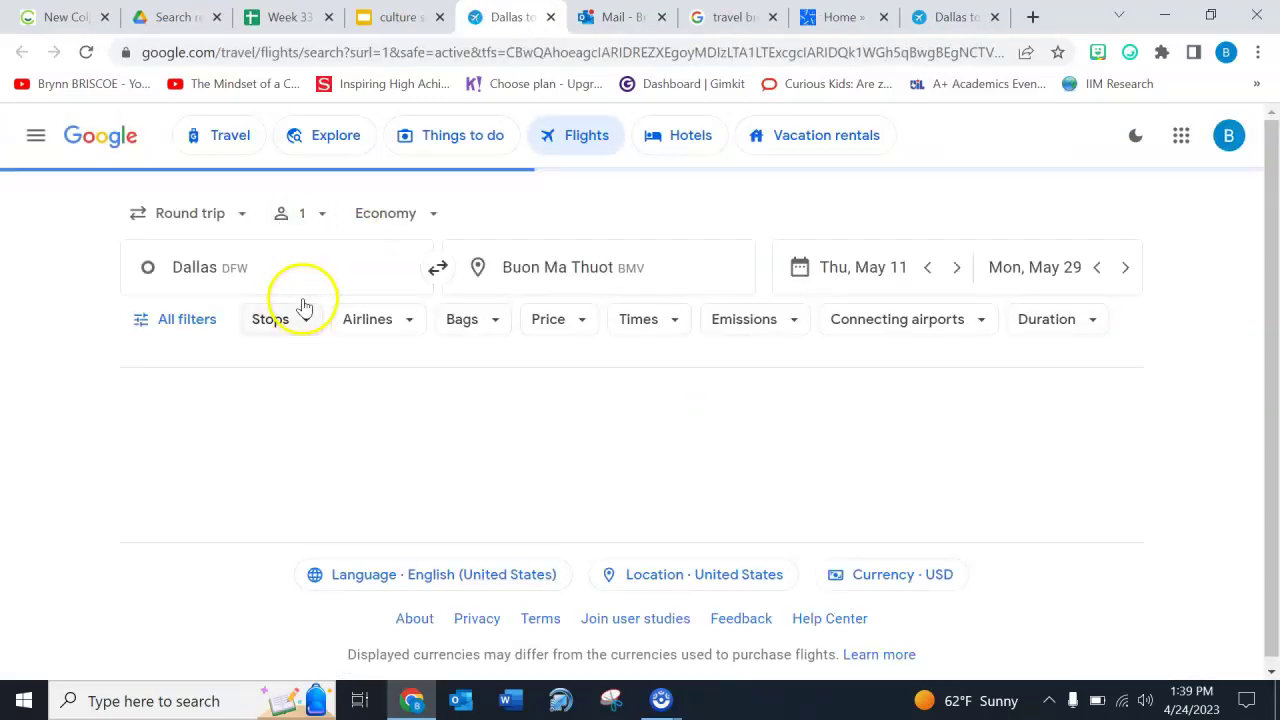
pyautogui.click(500, 270)
pyautogui.press('BackSpace')
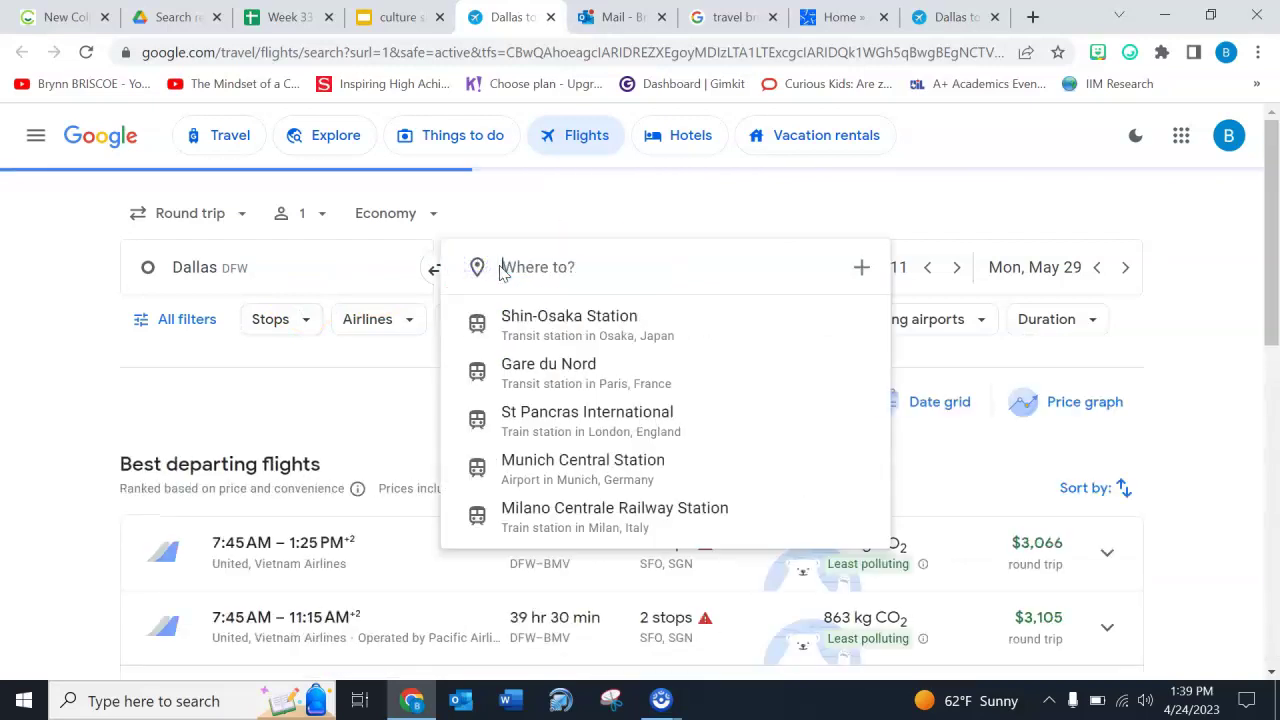
pyautogui.scroll(-10, 297, 261)
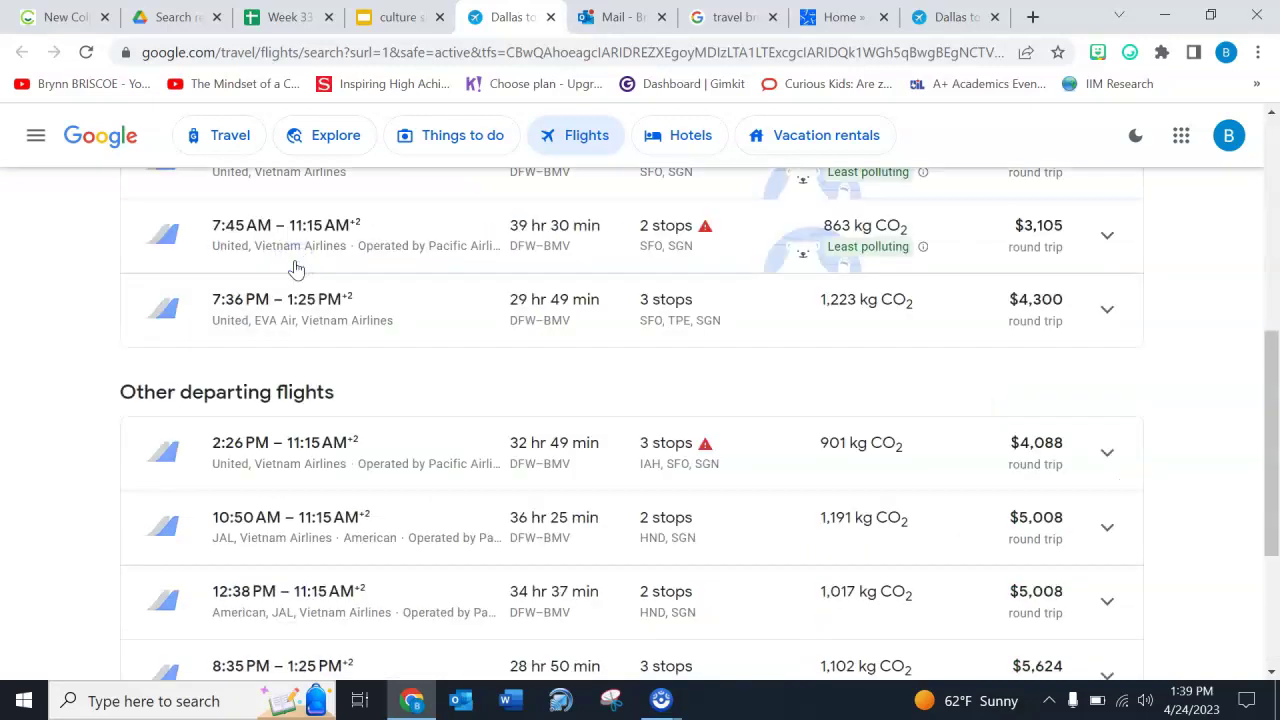
pyautogui.scroll(10, 294, 260)
# - Set Dallas/Fort Worth International Airport (DFW) as the departure airport
pyautogui.click(294, 260)
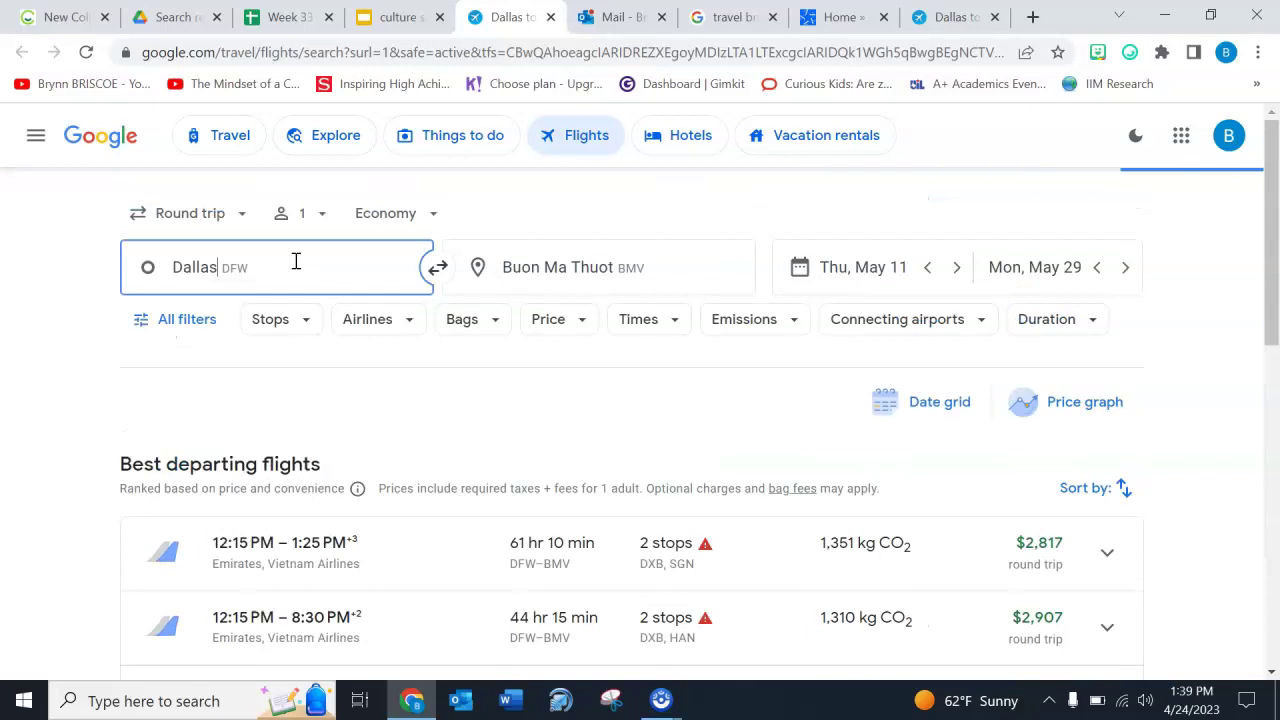
pyautogui.doubleClick(233, 265)
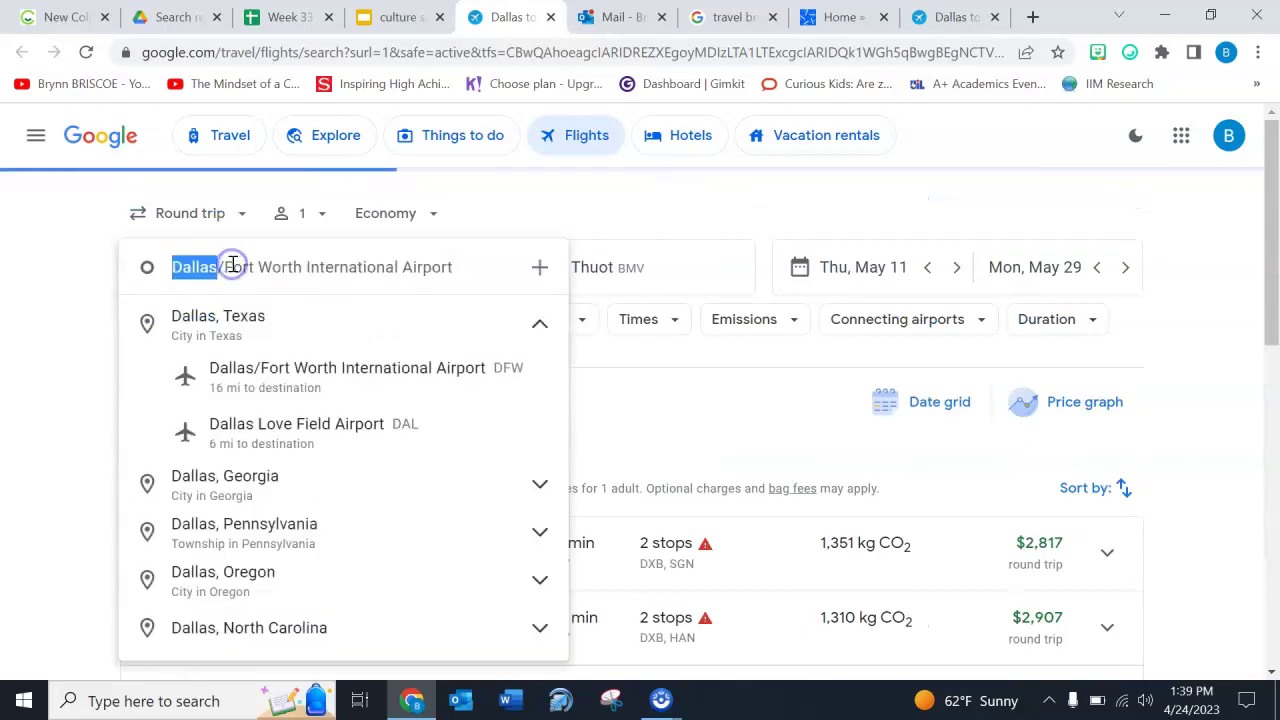
pyautogui.click(236, 386)
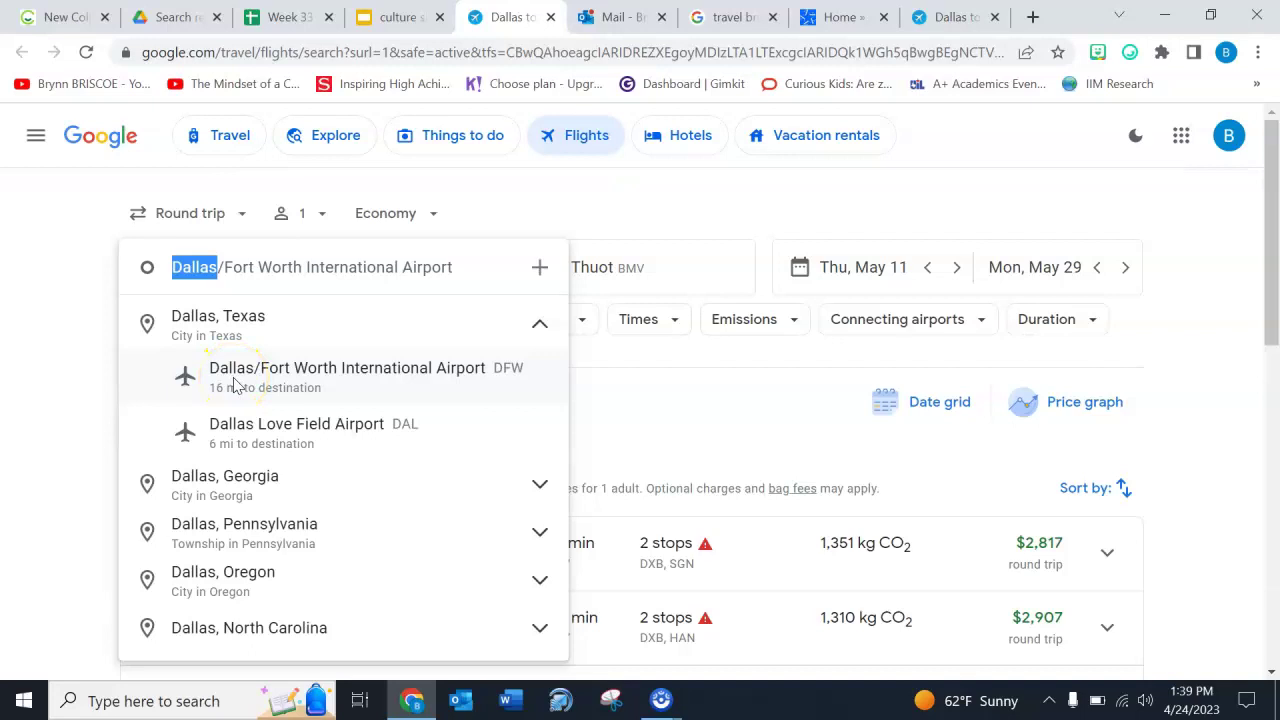
pyautogui.click(592, 268)
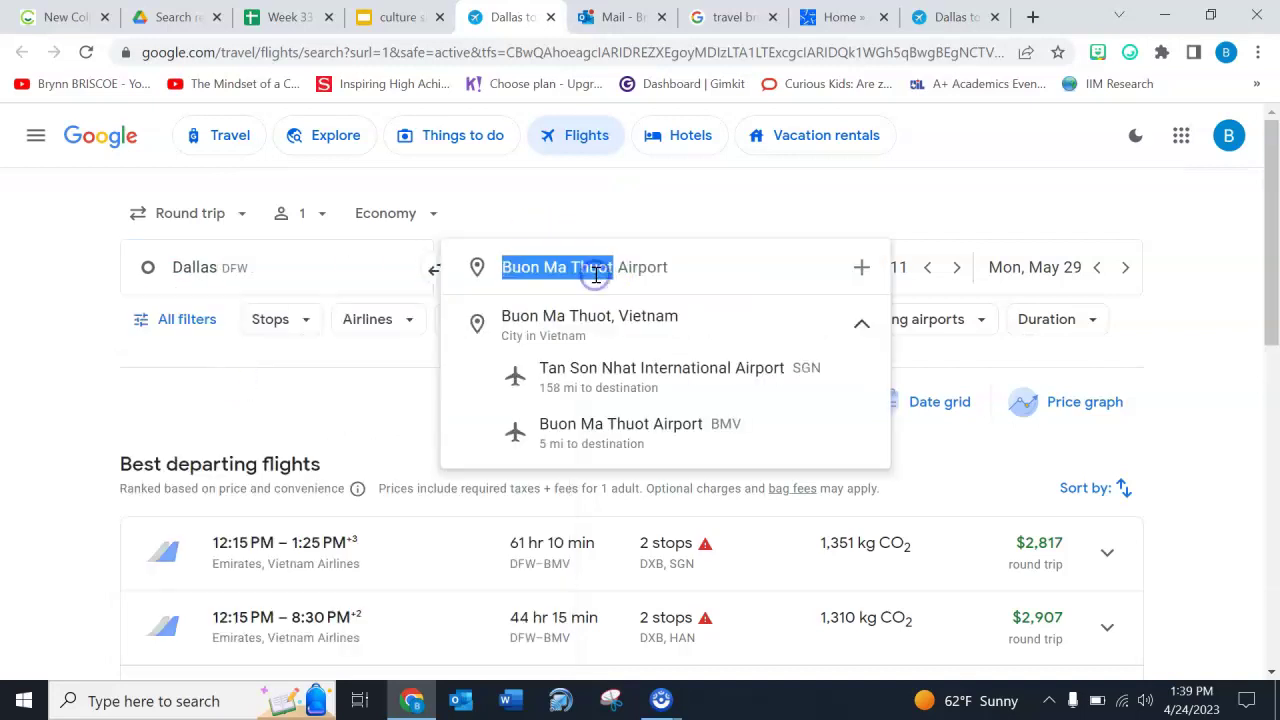
# - Select and delete the old Buon Ma Thuot destination text
pyautogui.click(683, 274)
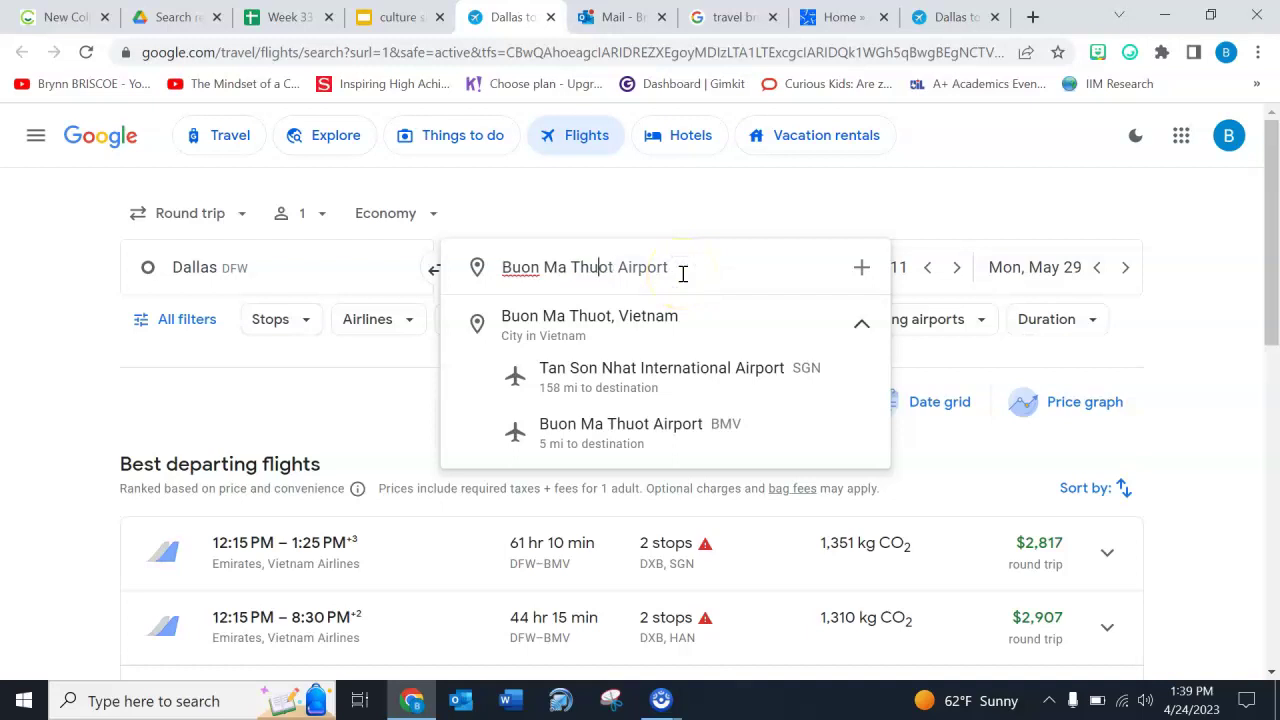
pyautogui.moveTo(680, 268); pyautogui.dragTo(494, 266)
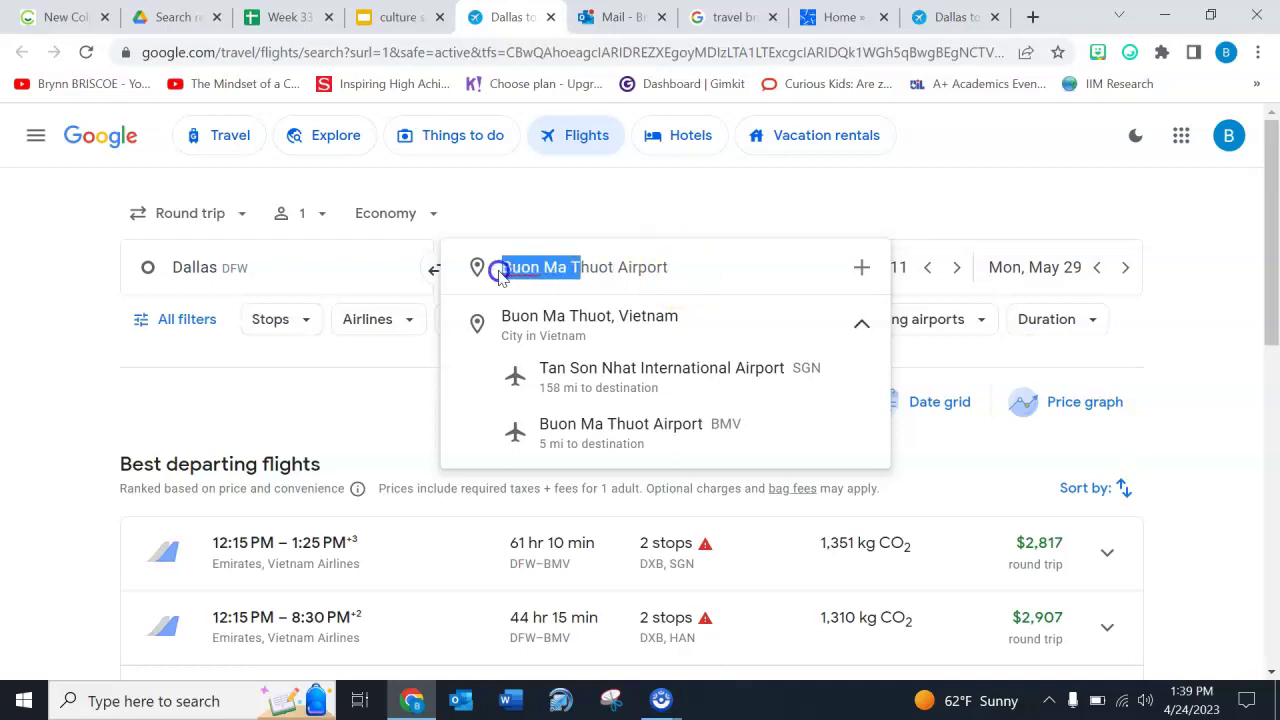
pyautogui.press('BackSpace')
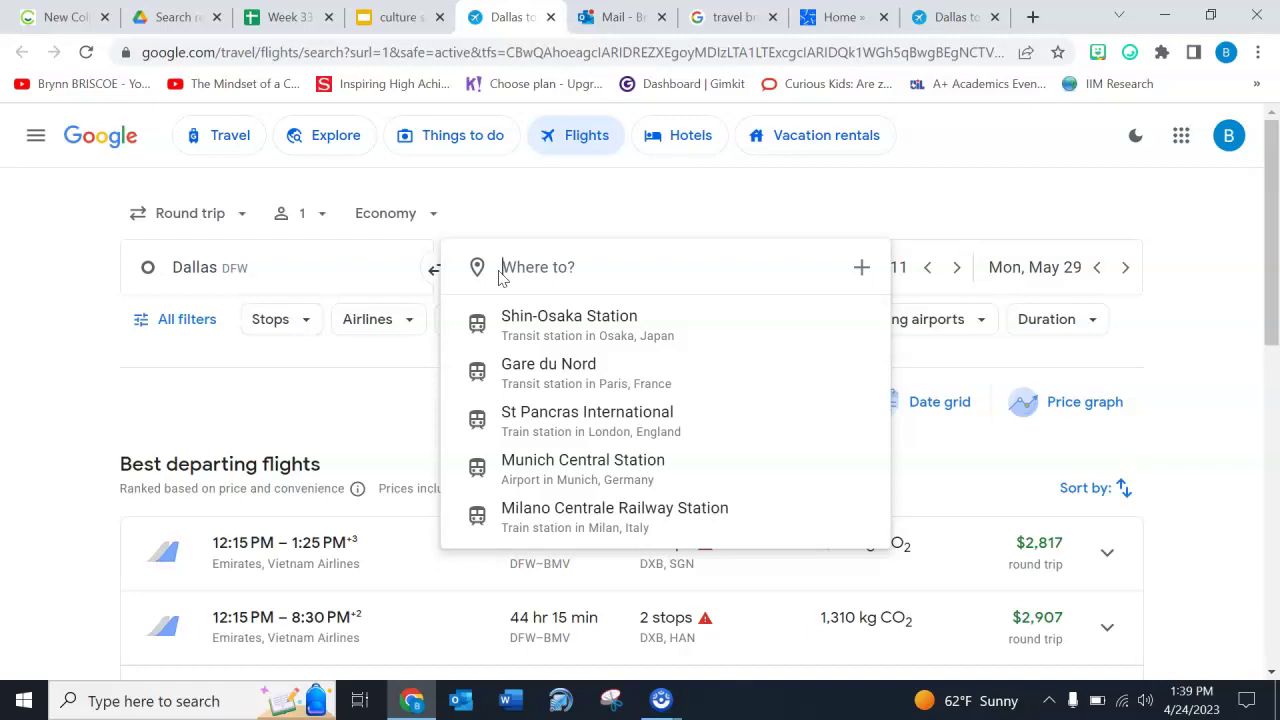
# - Enter Chania and pick Chania International Airport (CHQ) as the destination
pyautogui.write('h')
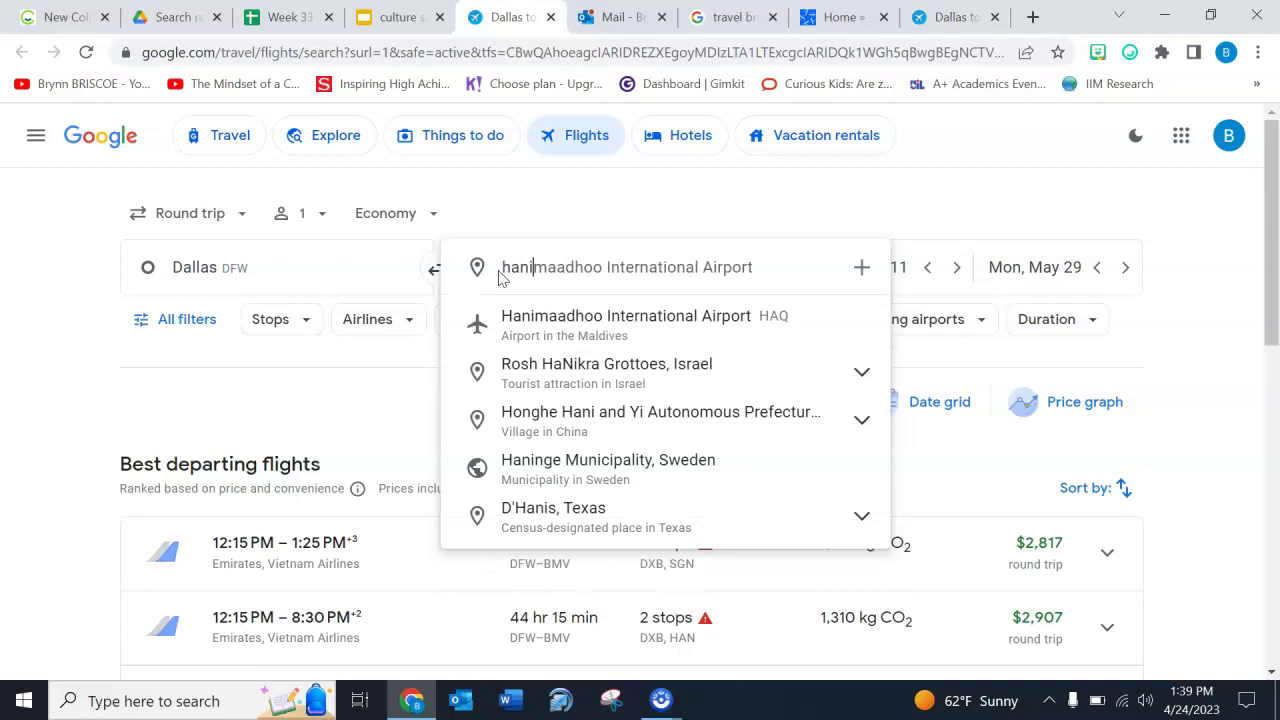
pyautogui.press('BackSpace')
pyautogui.write('Chania, Greece')
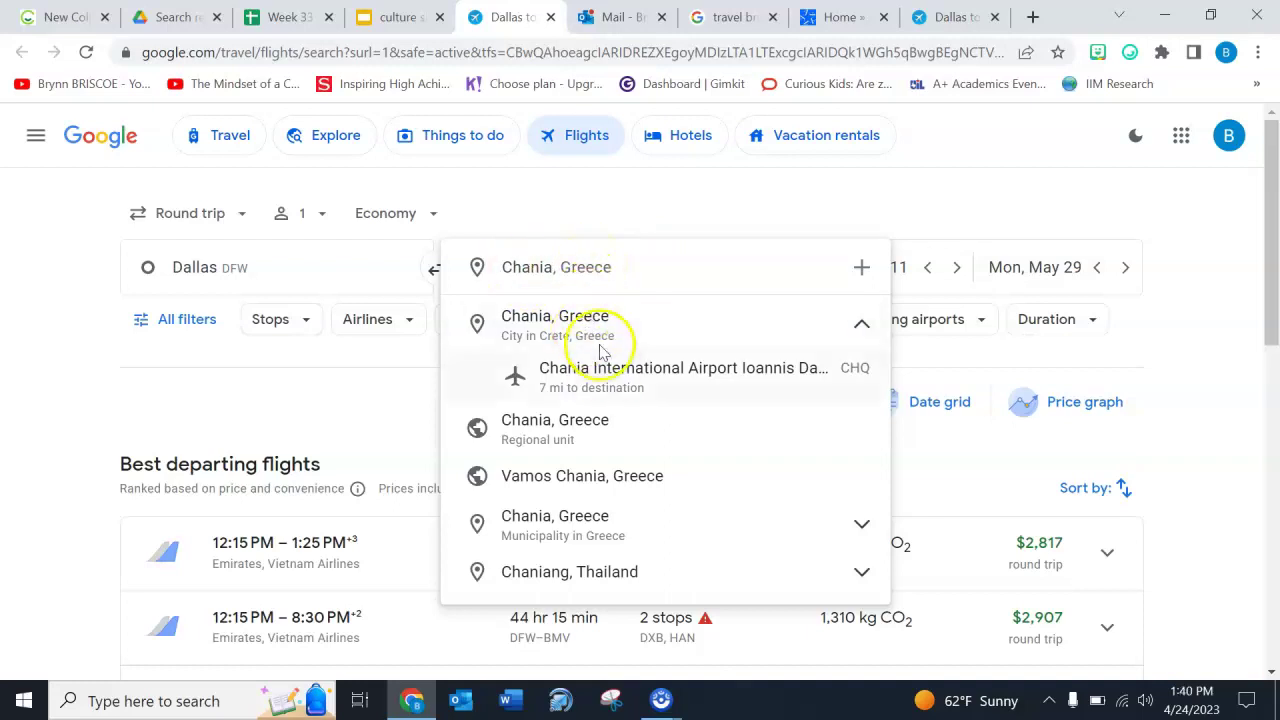
pyautogui.click(614, 400)
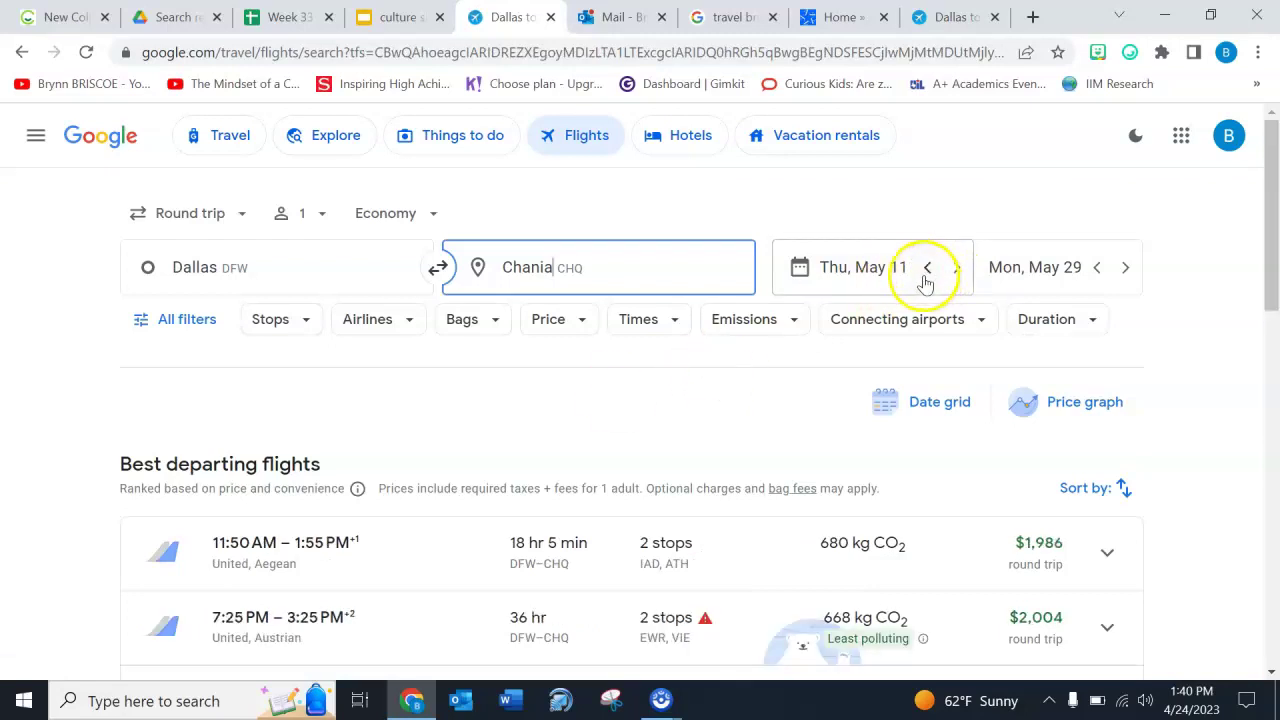
# - Set the departure to Mon, May 8 and the return to Fri, May 19
pyautogui.click(925, 279)
pyautogui.click(925, 270)
pyautogui.click(925, 270)
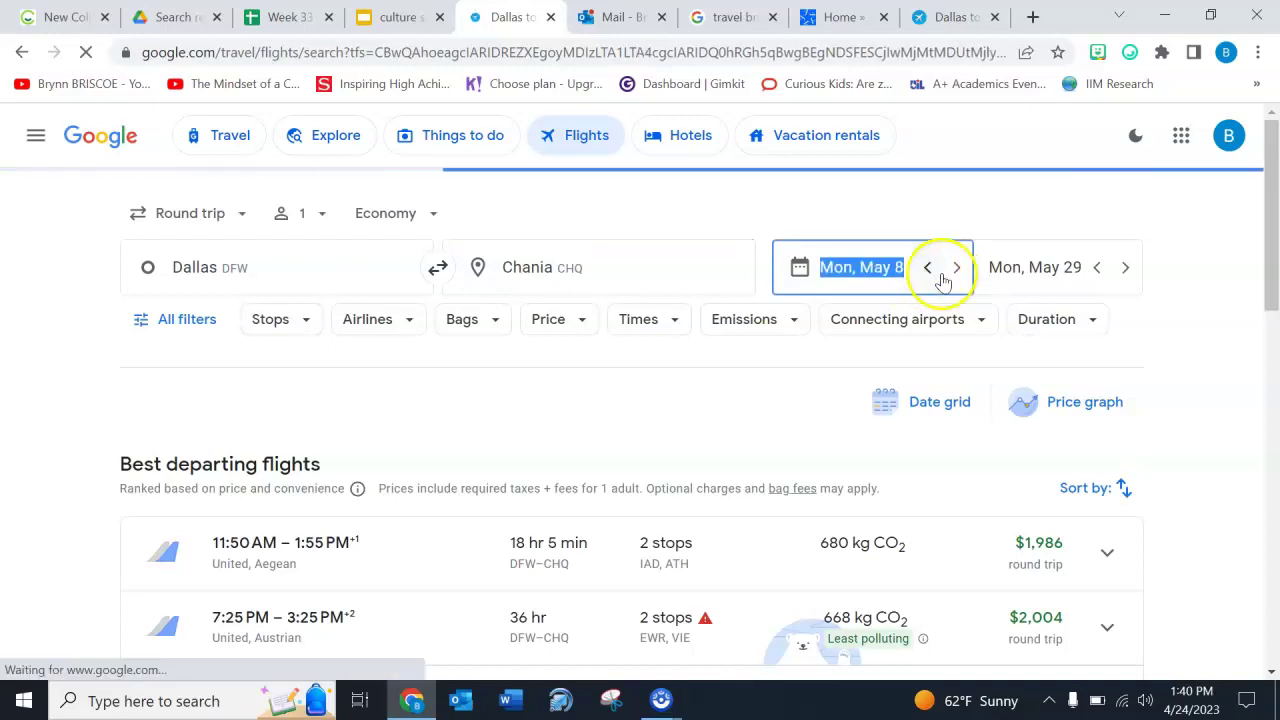
pyautogui.click(1074, 271)
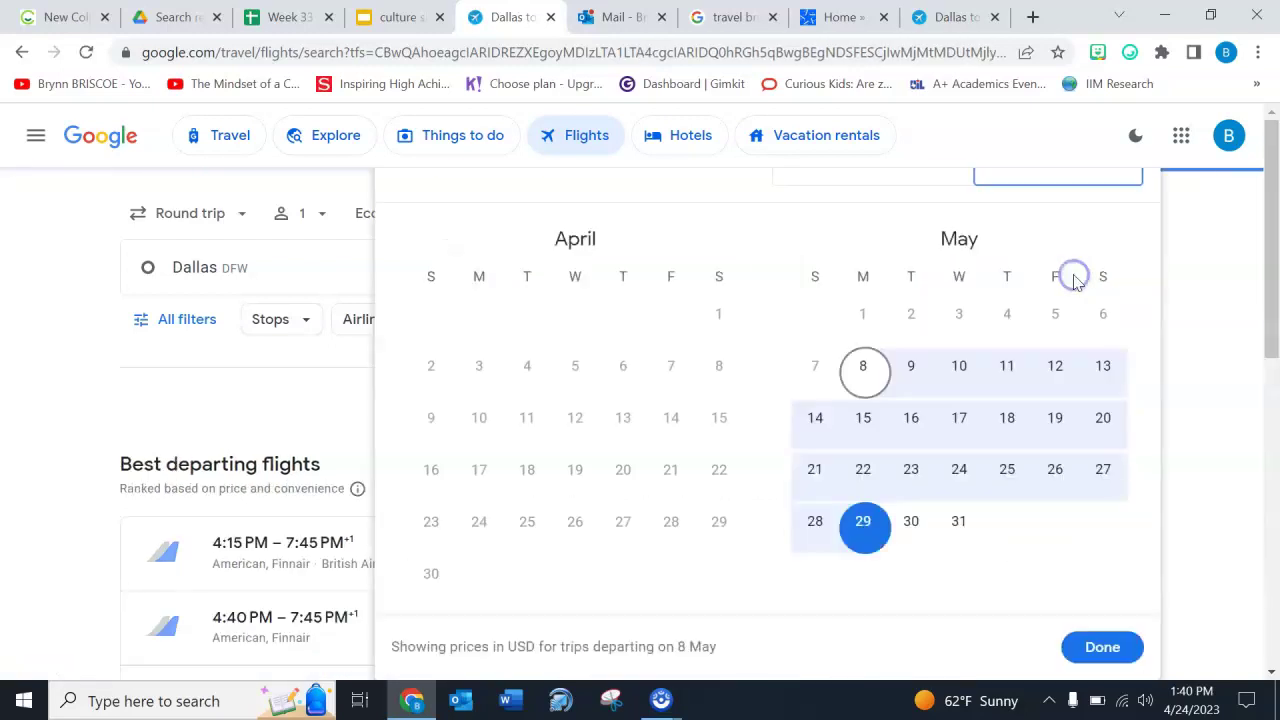
pyautogui.click(1058, 420)
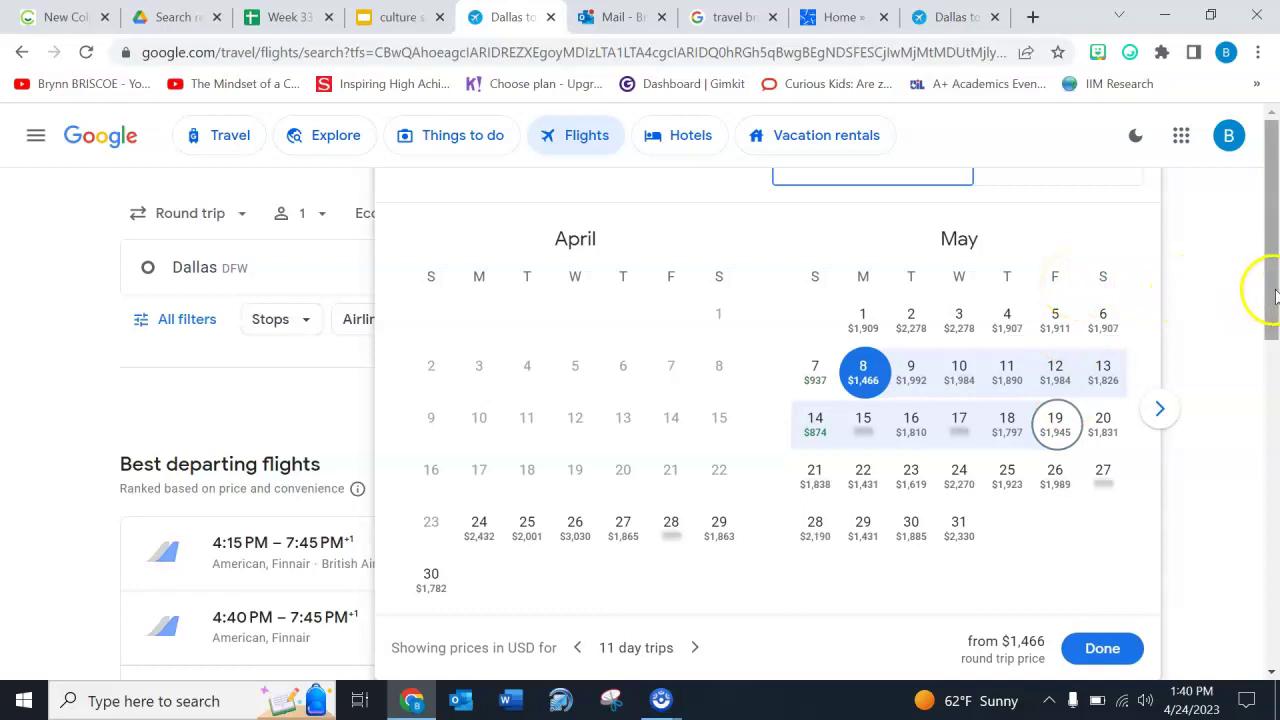
pyautogui.click(1268, 222)
pyautogui.moveTo(1268, 222)
pyautogui.mouseDown()
pyautogui.moveTo(1268, 300)
pyautogui.moveTo(1268, 222)
pyautogui.mouseUp()
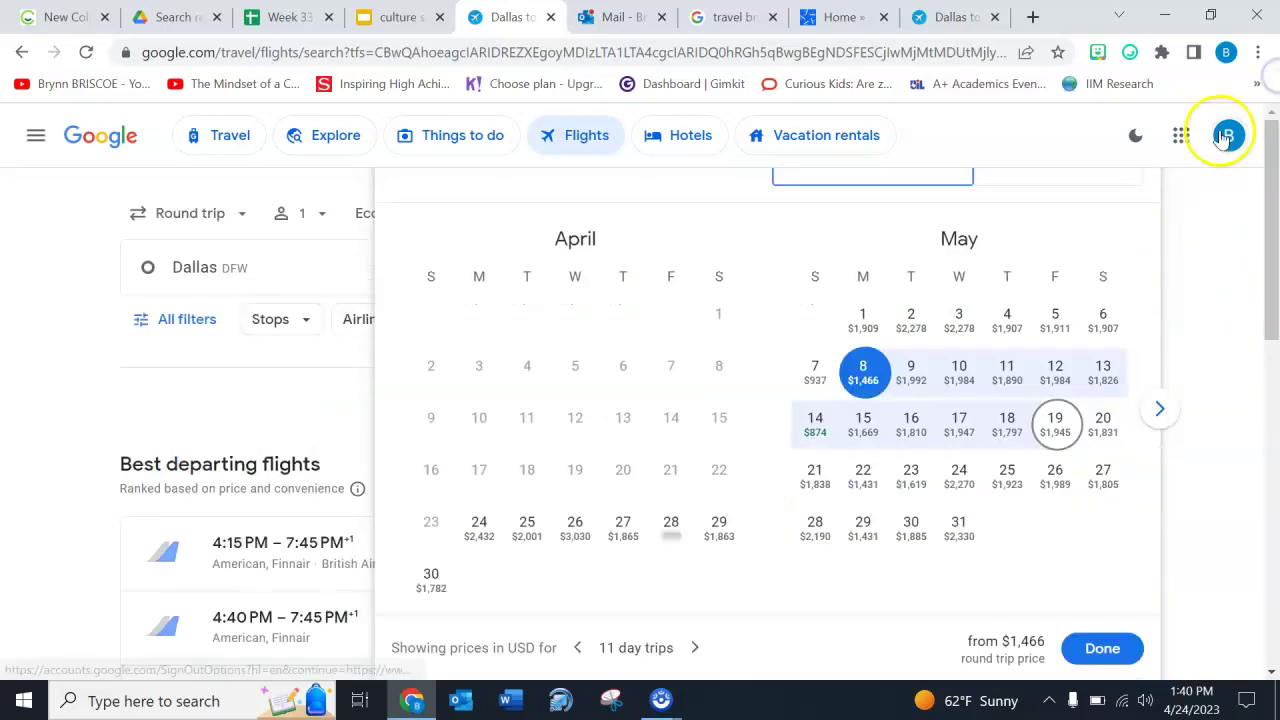
pyautogui.click(1204, 297)
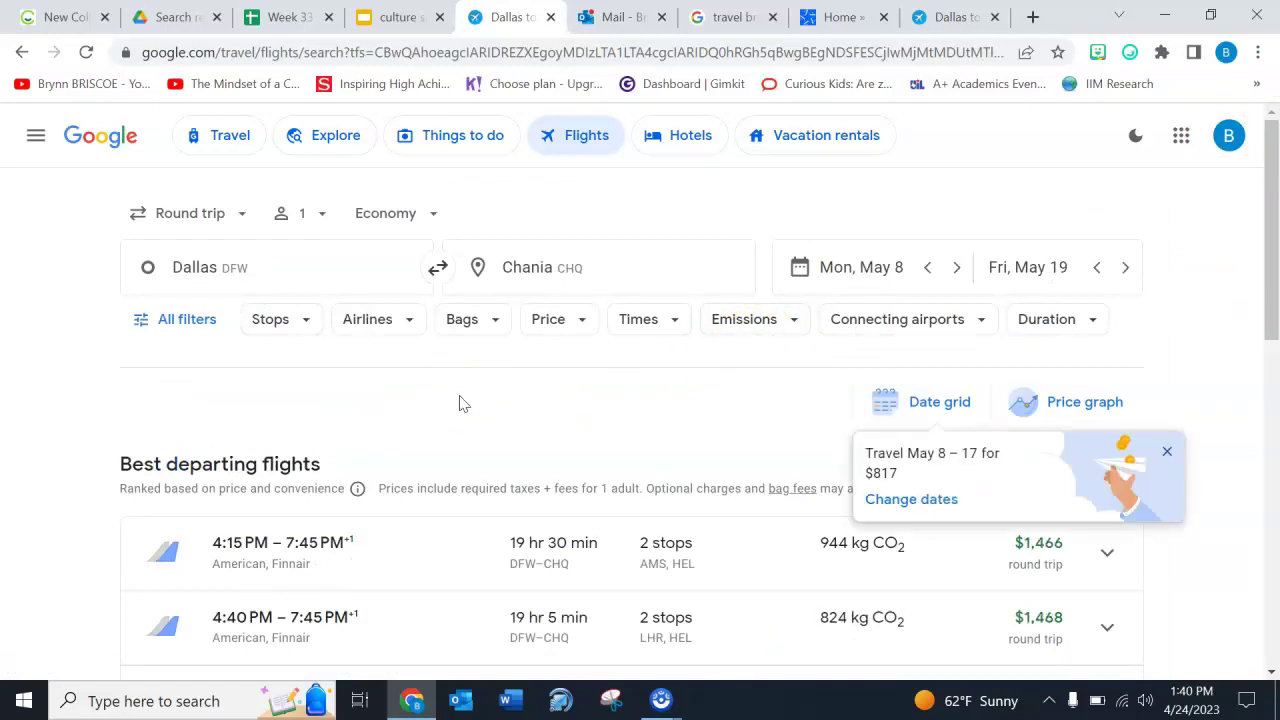
# - Close the 'Travel May 8 – 17' suggestion card and review round-trip fares from $1,466
pyautogui.scroll(-2, 459, 403)
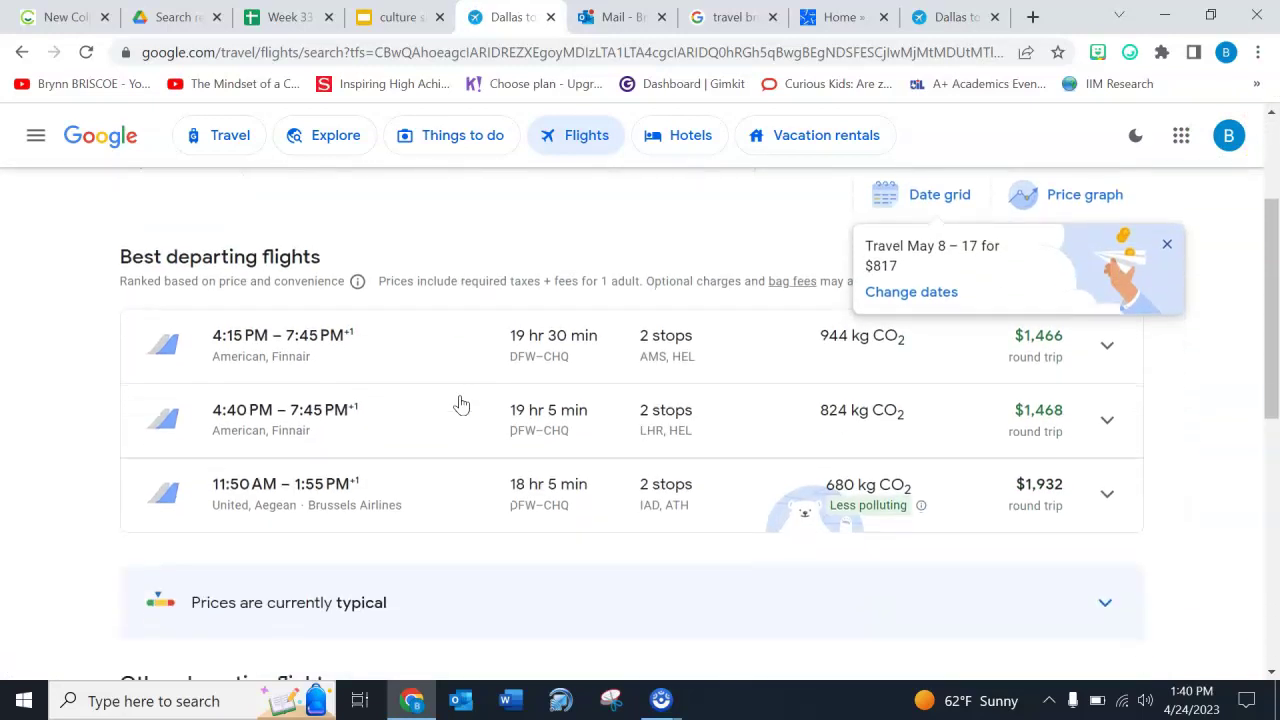
pyautogui.click(1213, 245)
pyautogui.click(1166, 245)
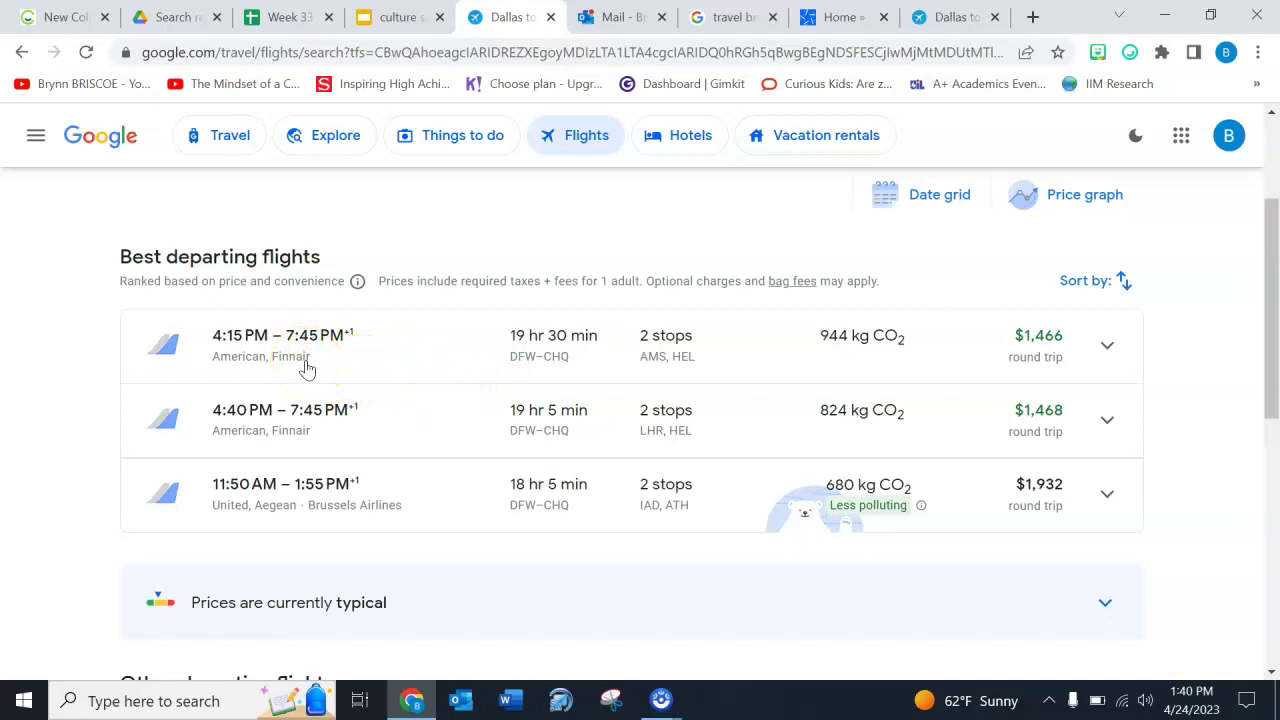
pyautogui.scroll(-1, 307, 368)
pyautogui.scroll(2, 307, 368)
pyautogui.scroll(1, 307, 368)
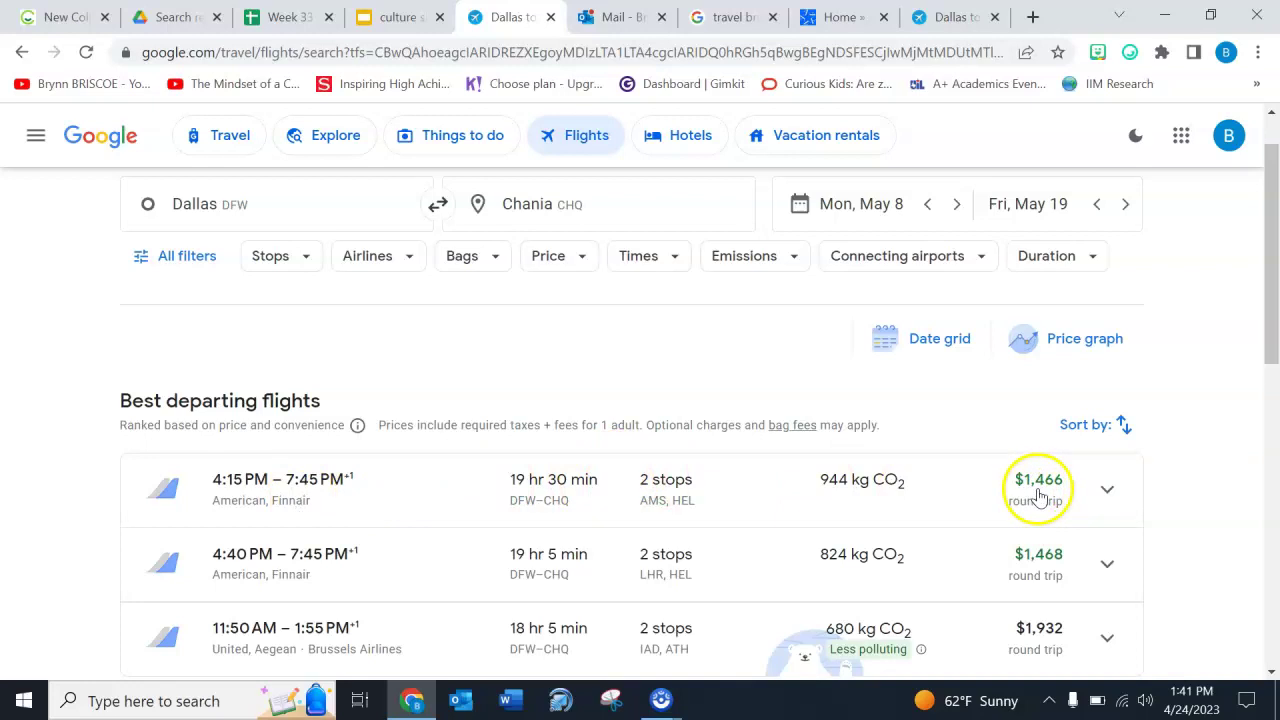
# - Confirm Chania (CHQ) is still the destination, then return to the culture shock presentation
pyautogui.scroll(1, 1045, 492)
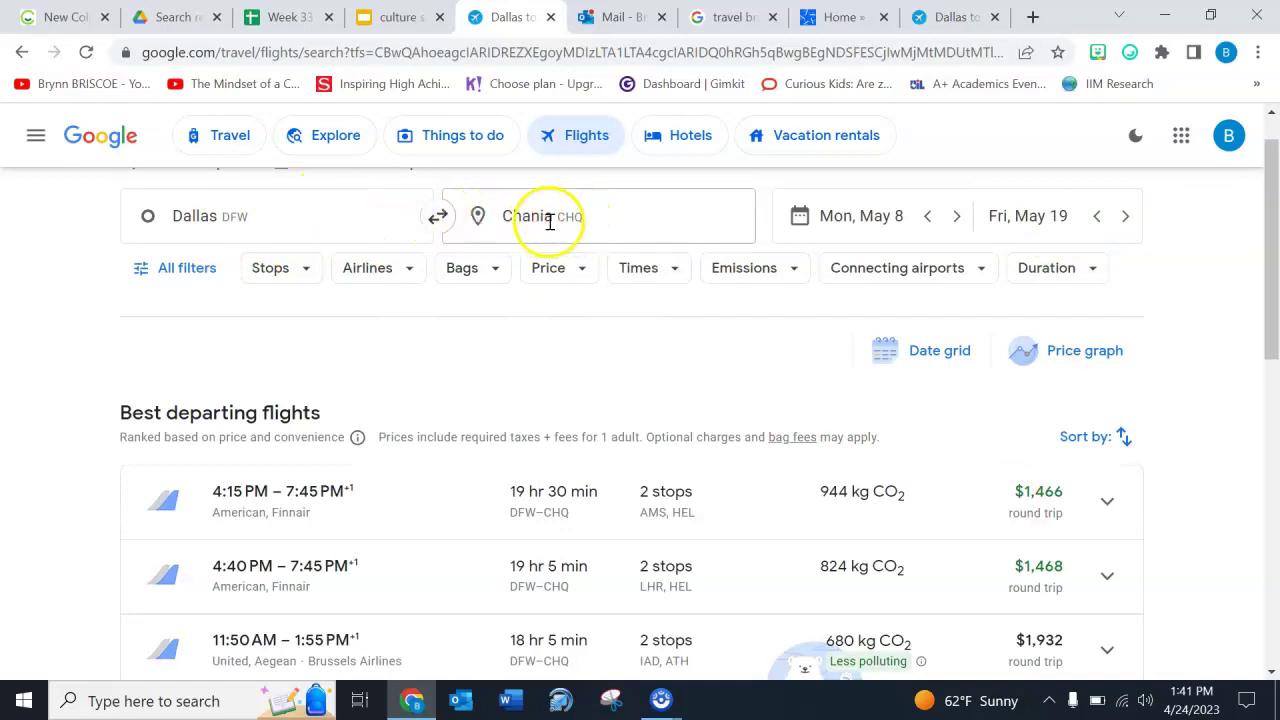
pyautogui.click(580, 217)
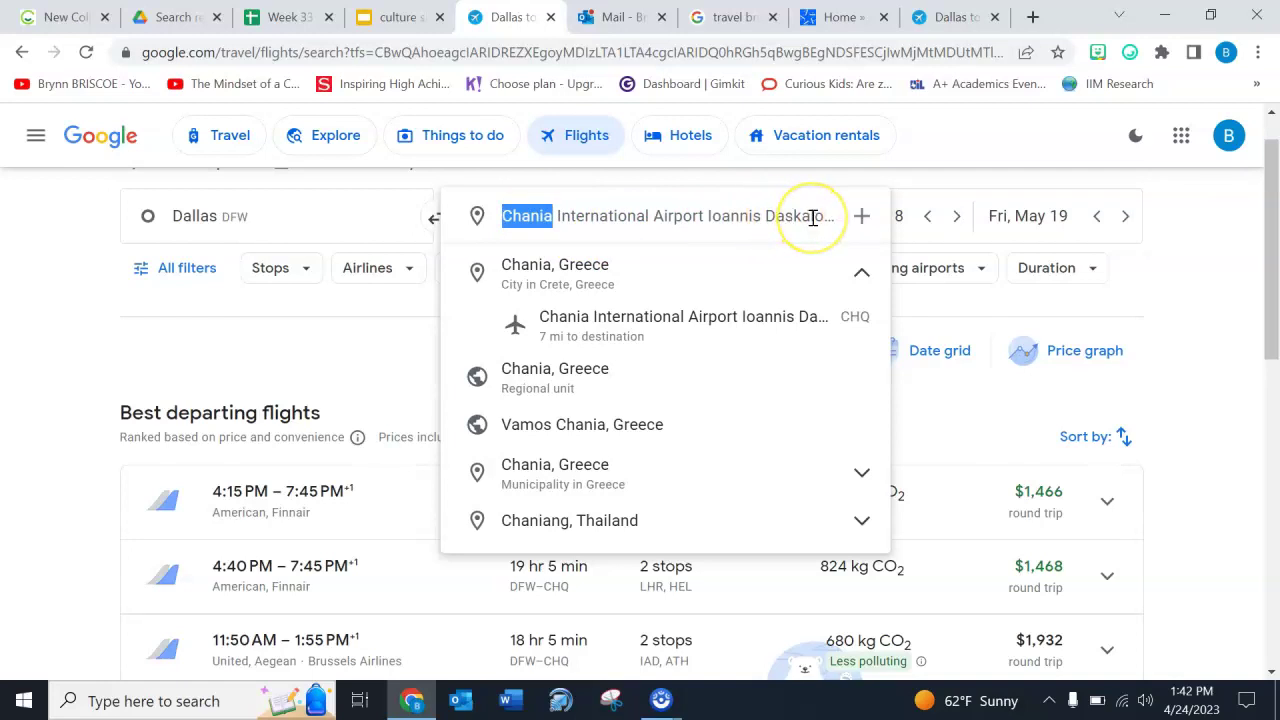
pyautogui.click(943, 396)
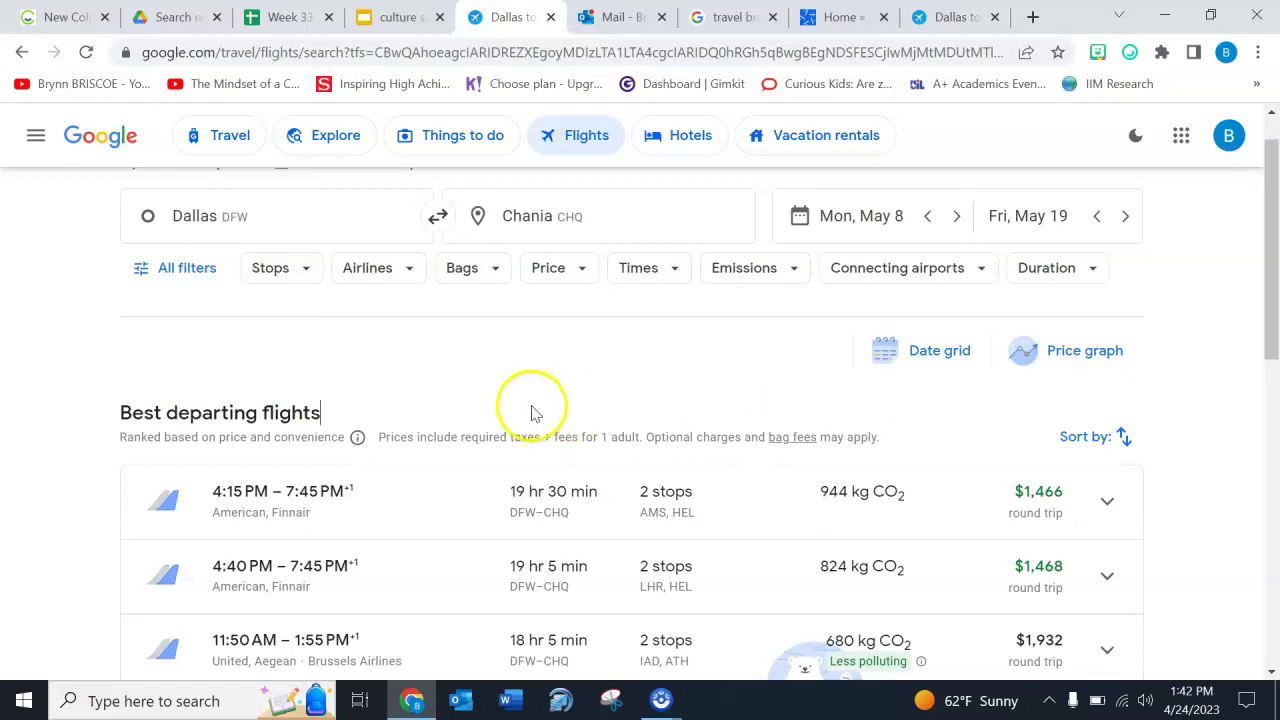
pyautogui.scroll(1, 530, 406)
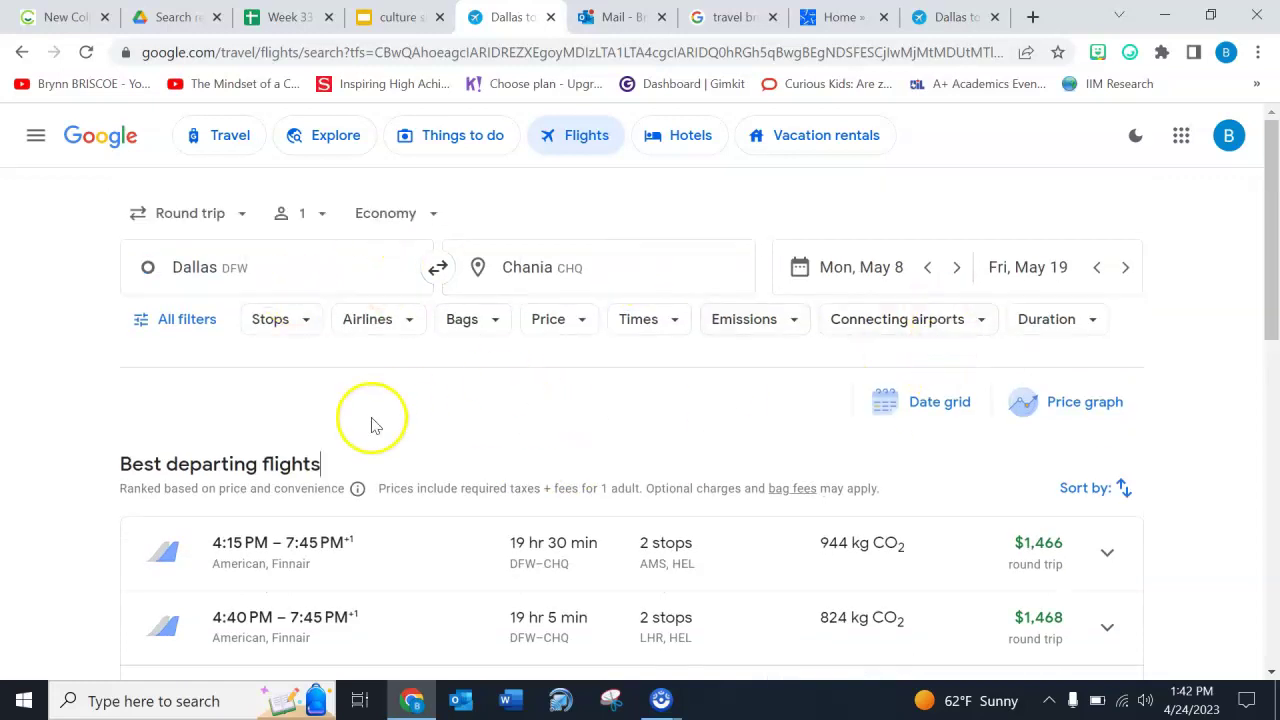
pyautogui.scroll(-2, 372, 425)
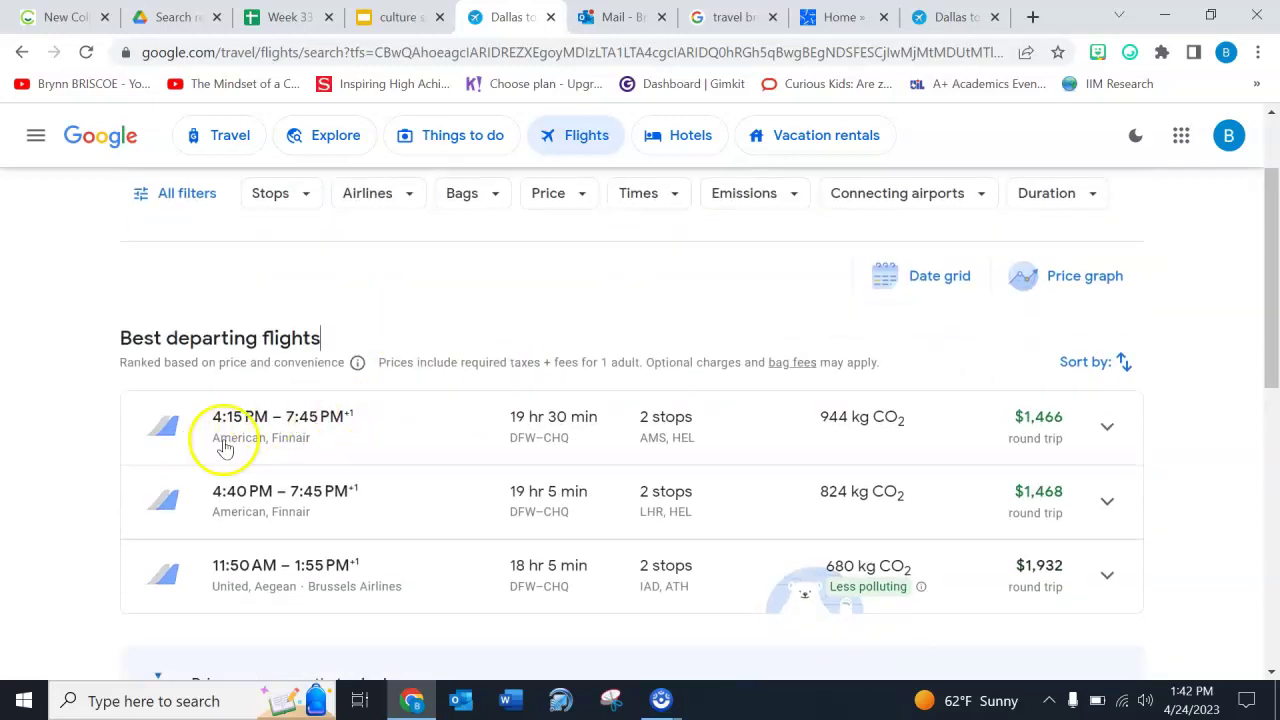
pyautogui.scroll(-3, 1022, 443)
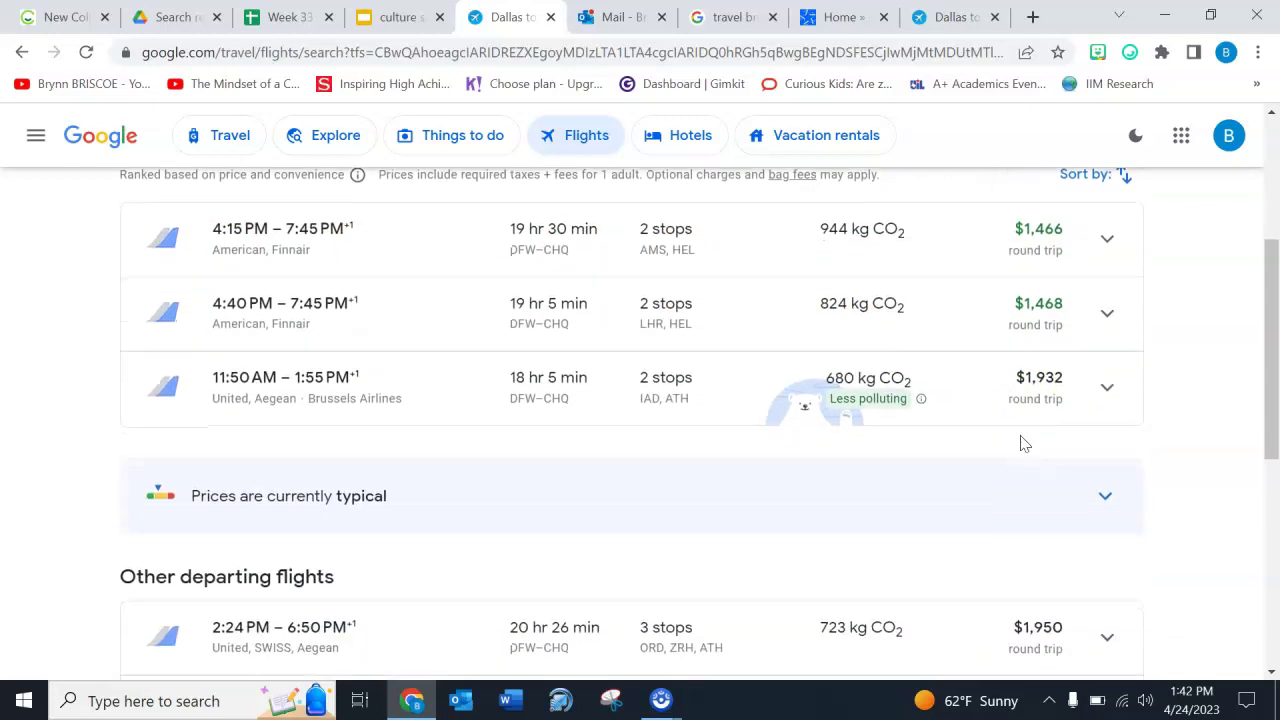
pyautogui.scroll(5, 1022, 443)
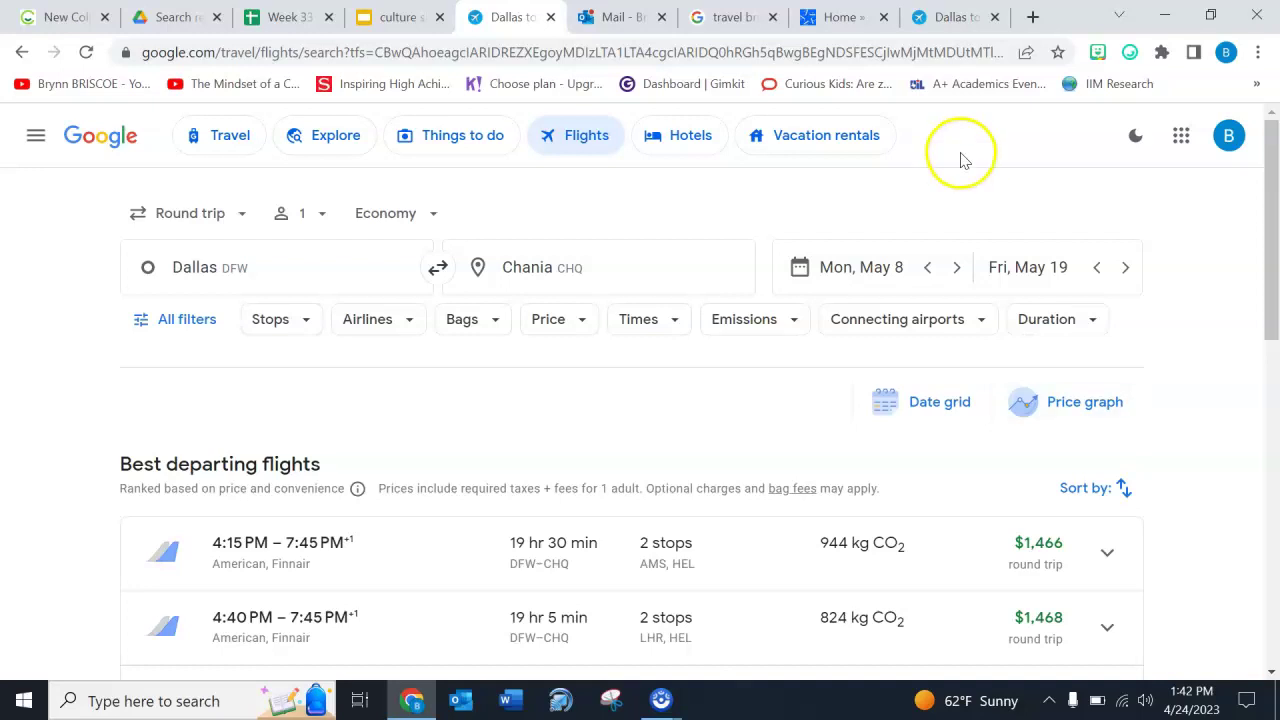
pyautogui.click(397, 21)
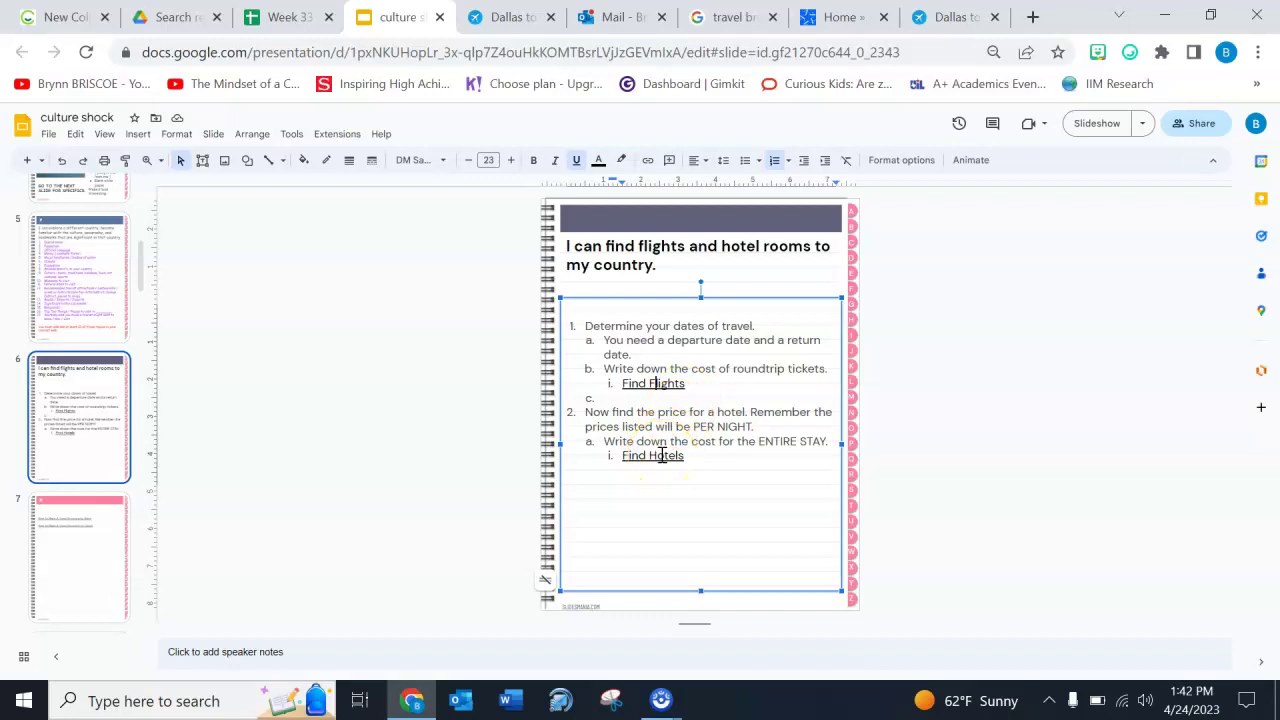
# - Highlight 'PER NIGHT' on the slide and follow the Find Hotels link to Hotels.com
pyautogui.moveTo(694, 428); pyautogui.dragTo(758, 428)
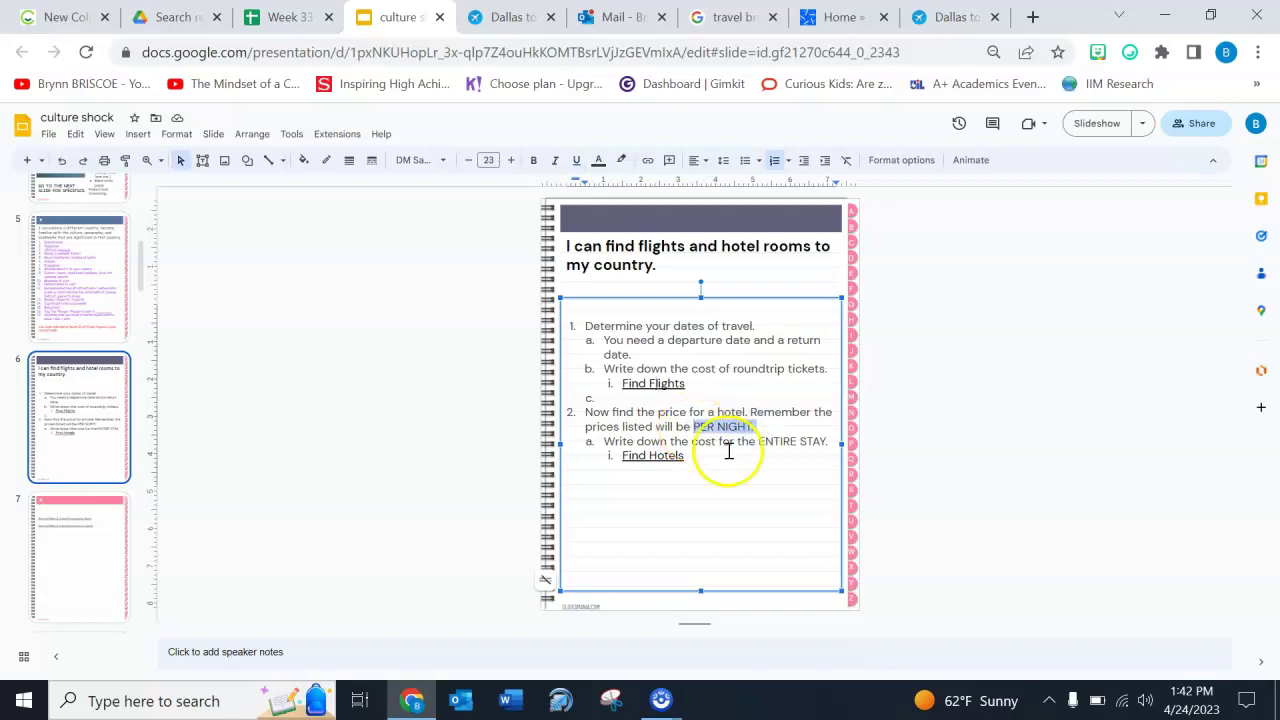
pyautogui.click(660, 457)
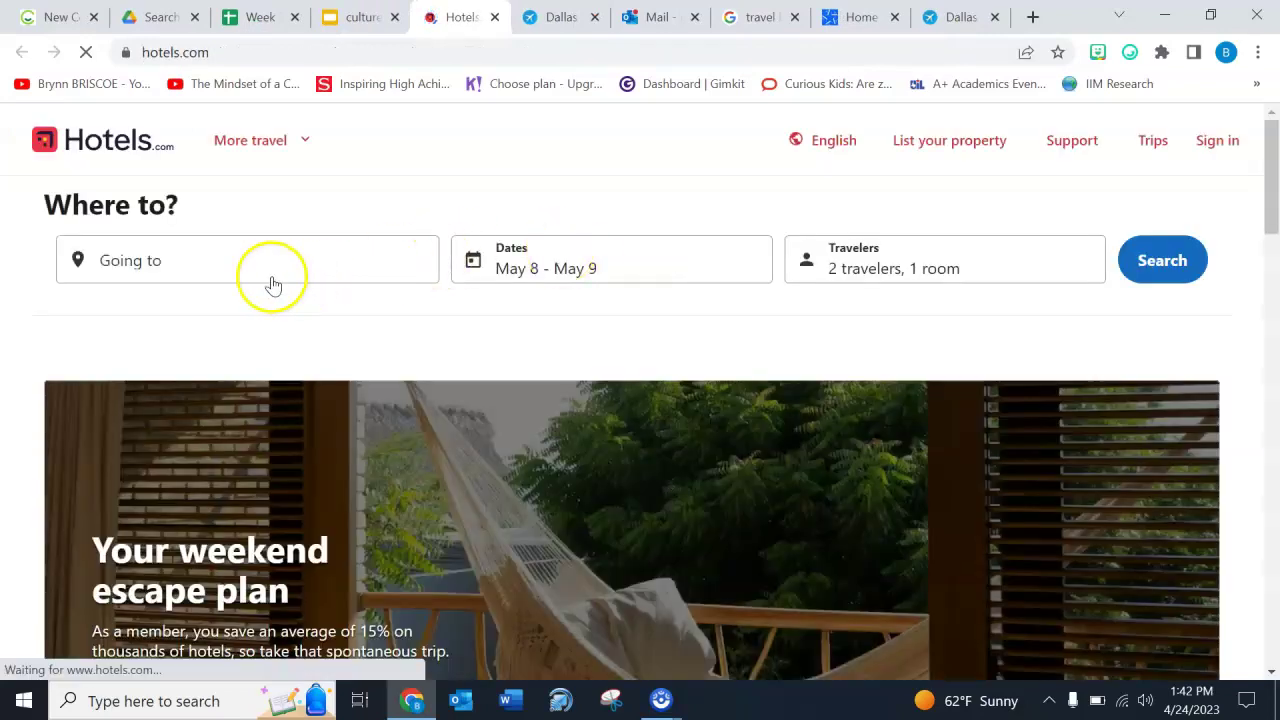
# - Set the Hotels.com destination to Chania, Crete, Greece
pyautogui.click(224, 270)
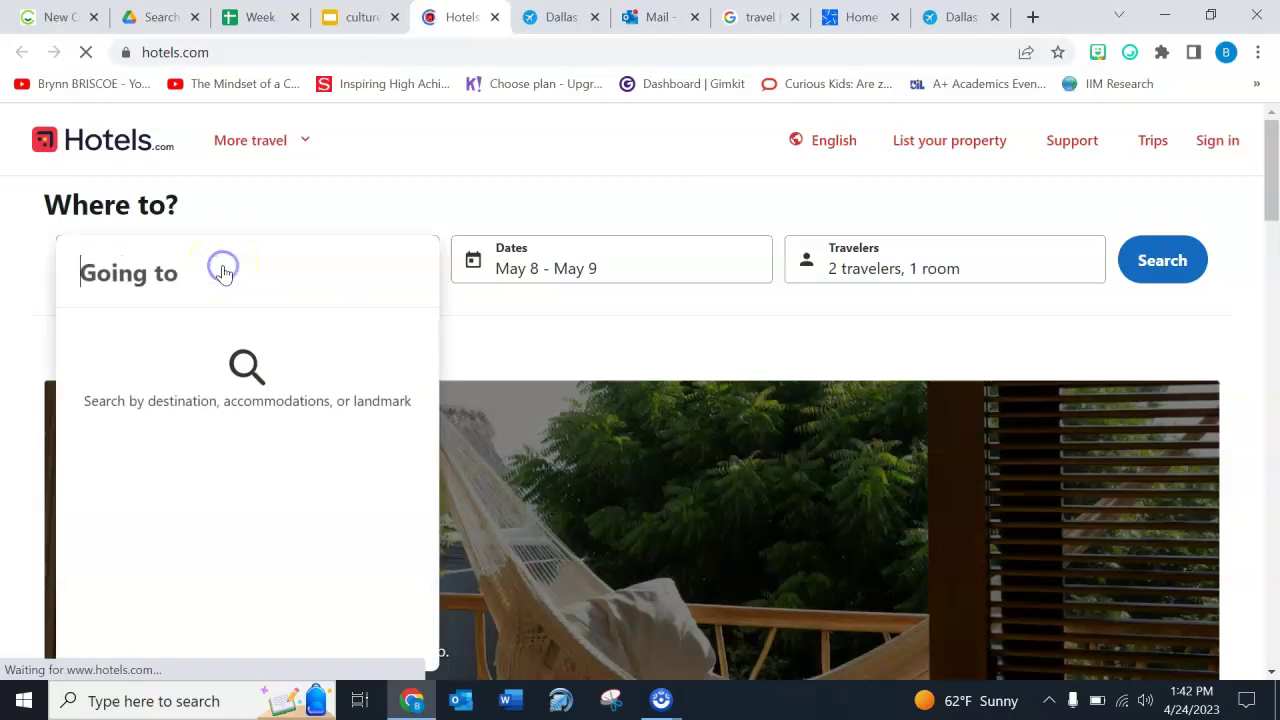
pyautogui.write('Chania')
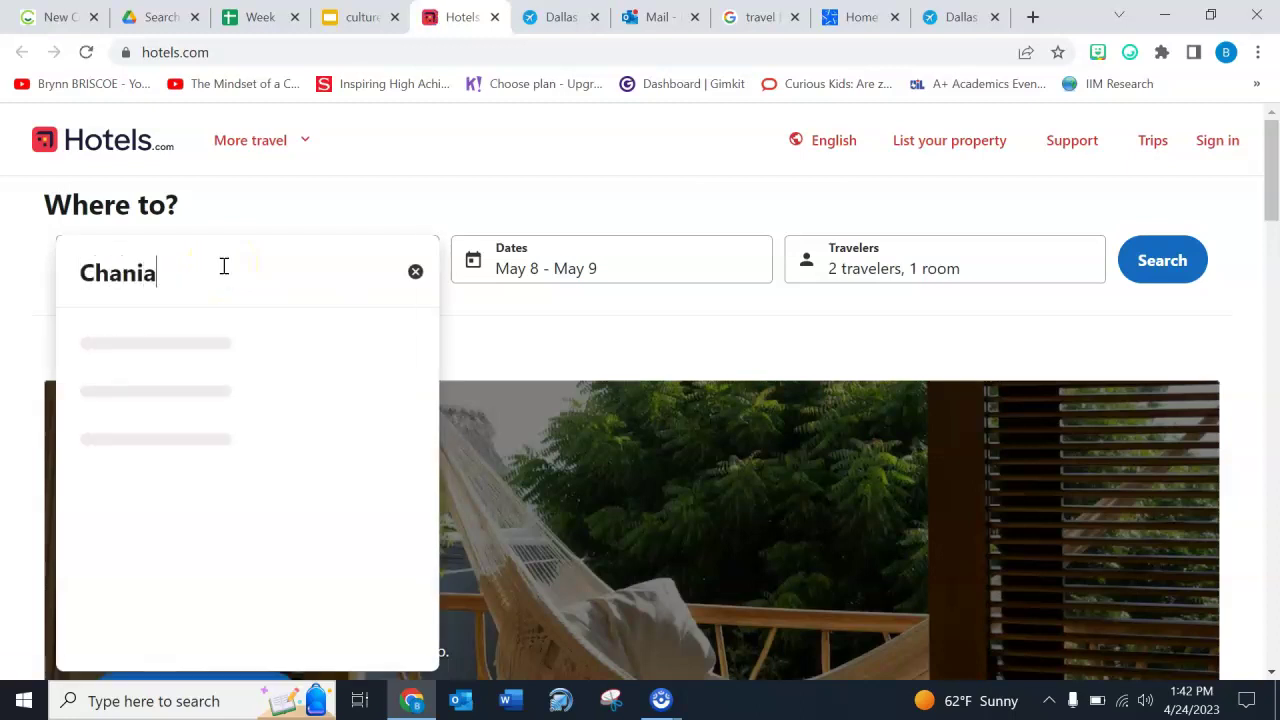
pyautogui.write(', Crete')
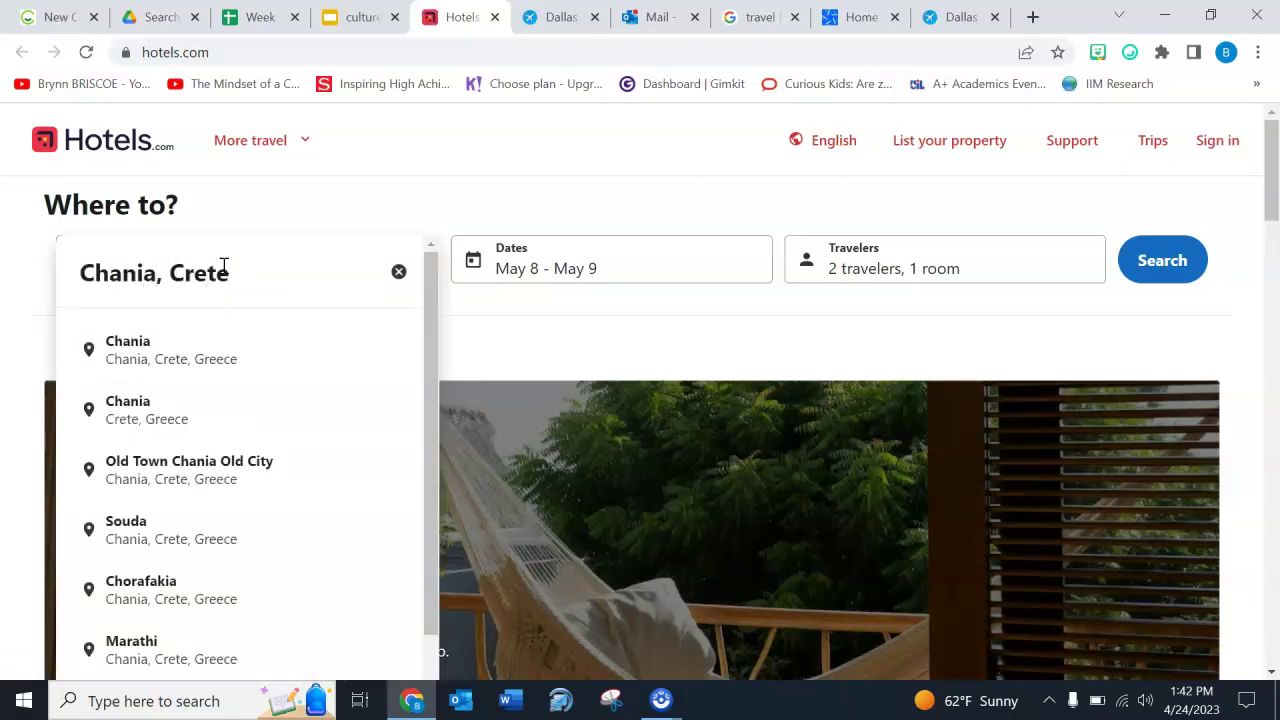
pyautogui.click(178, 352)
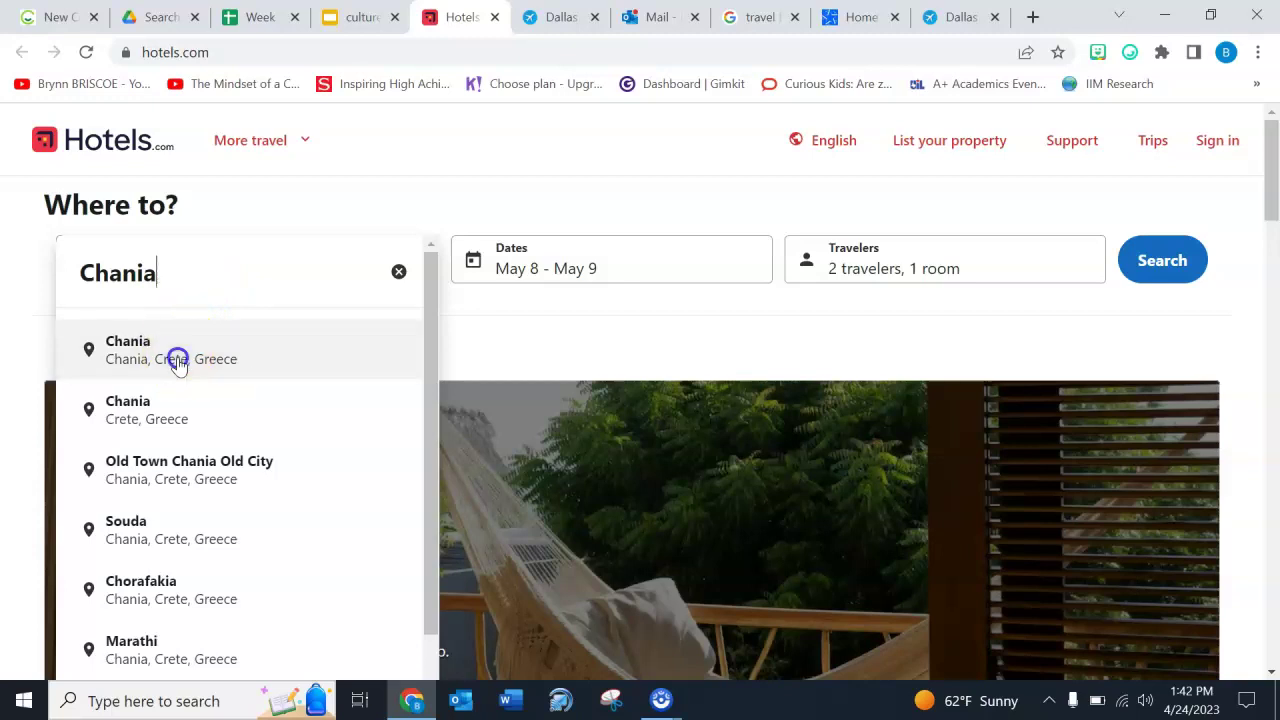
# - Choose stay dates of May 8 check-in to May 19 check-out
pyautogui.click(549, 272)
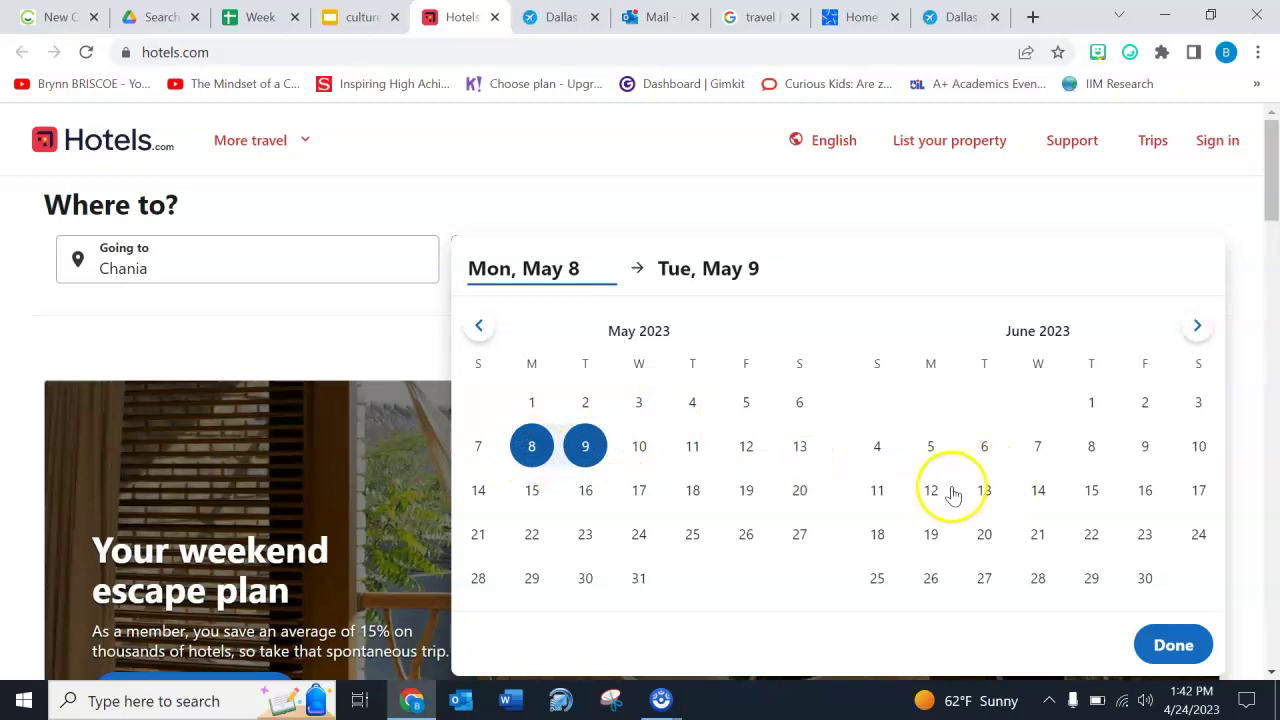
pyautogui.click(746, 490)
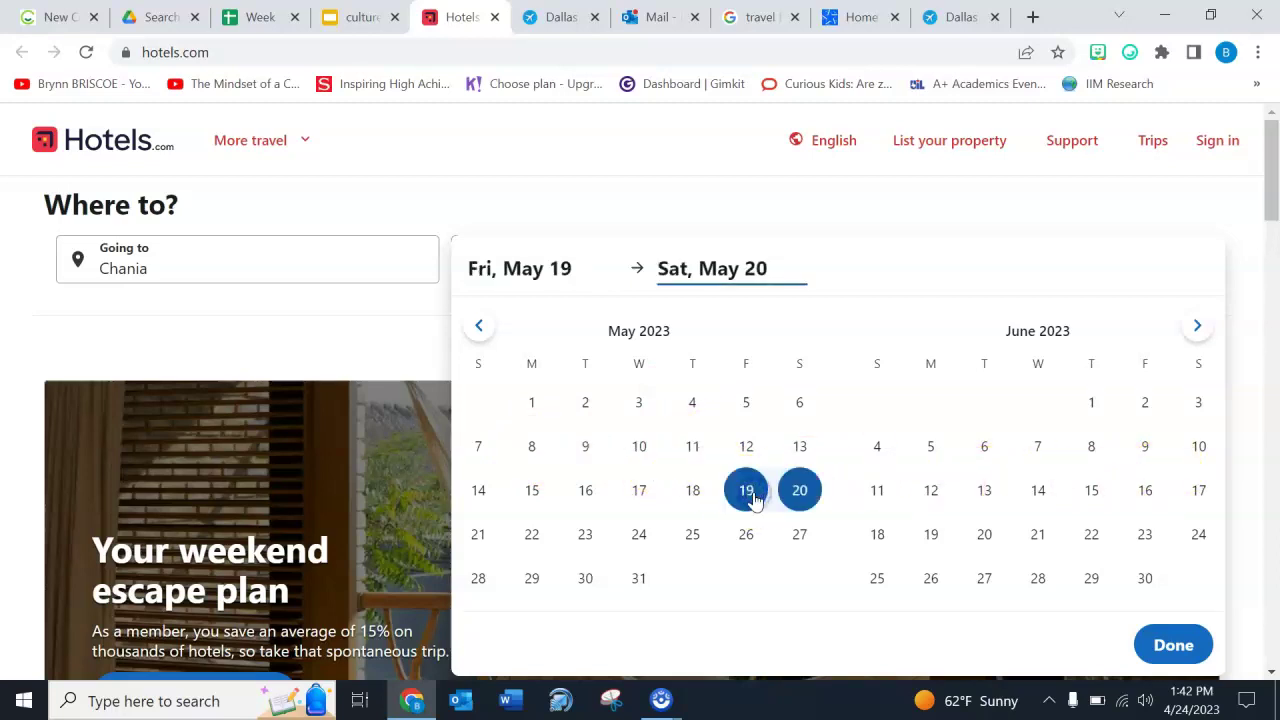
pyautogui.click(533, 448)
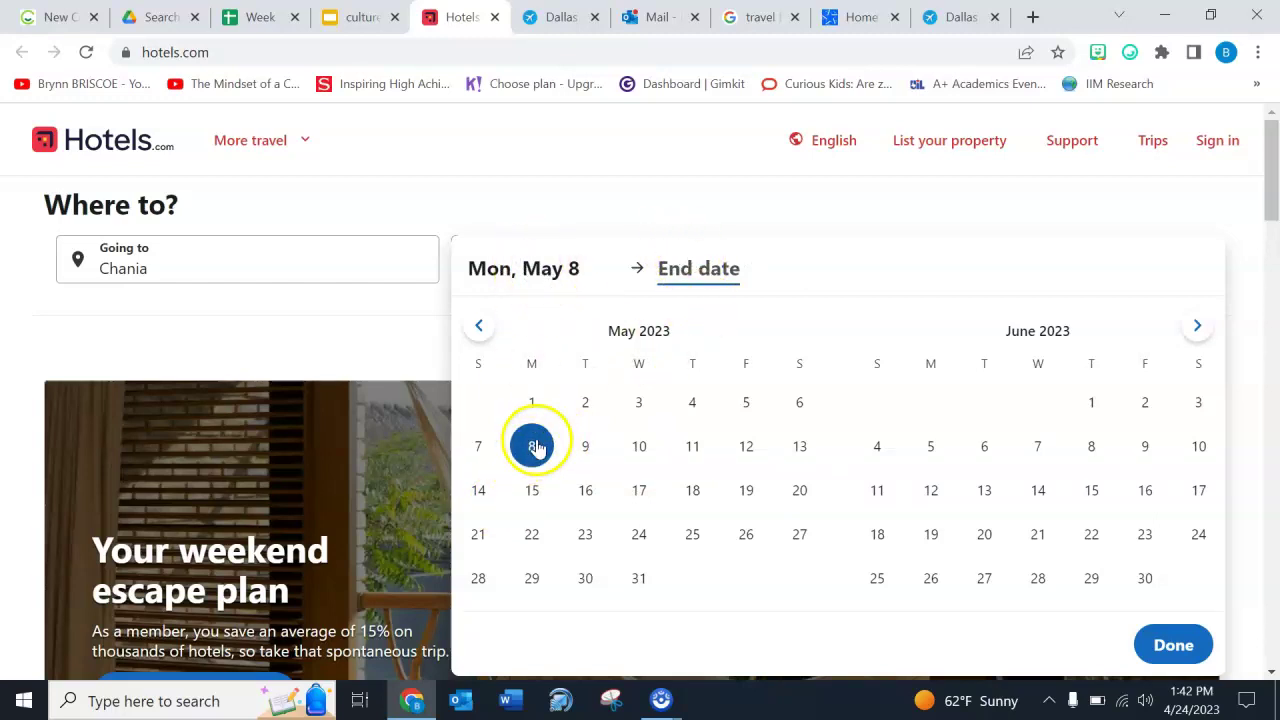
pyautogui.click(743, 492)
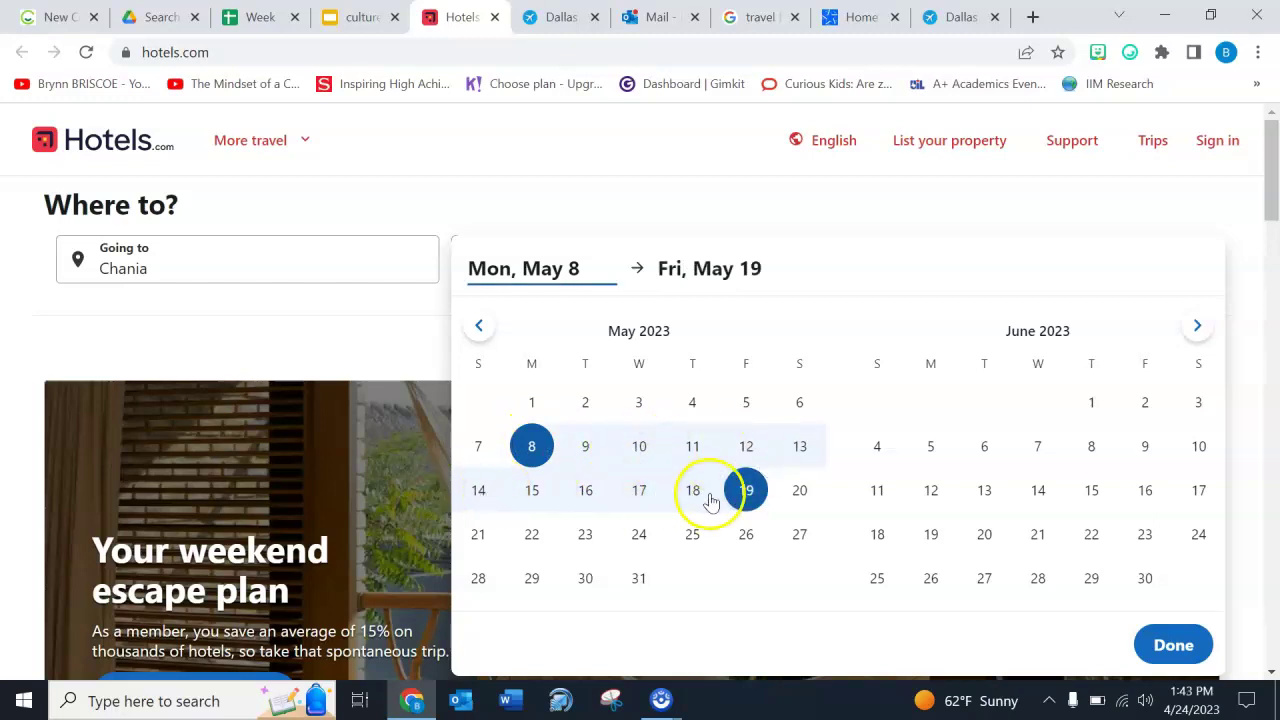
pyautogui.scroll(-1, 790, 492)
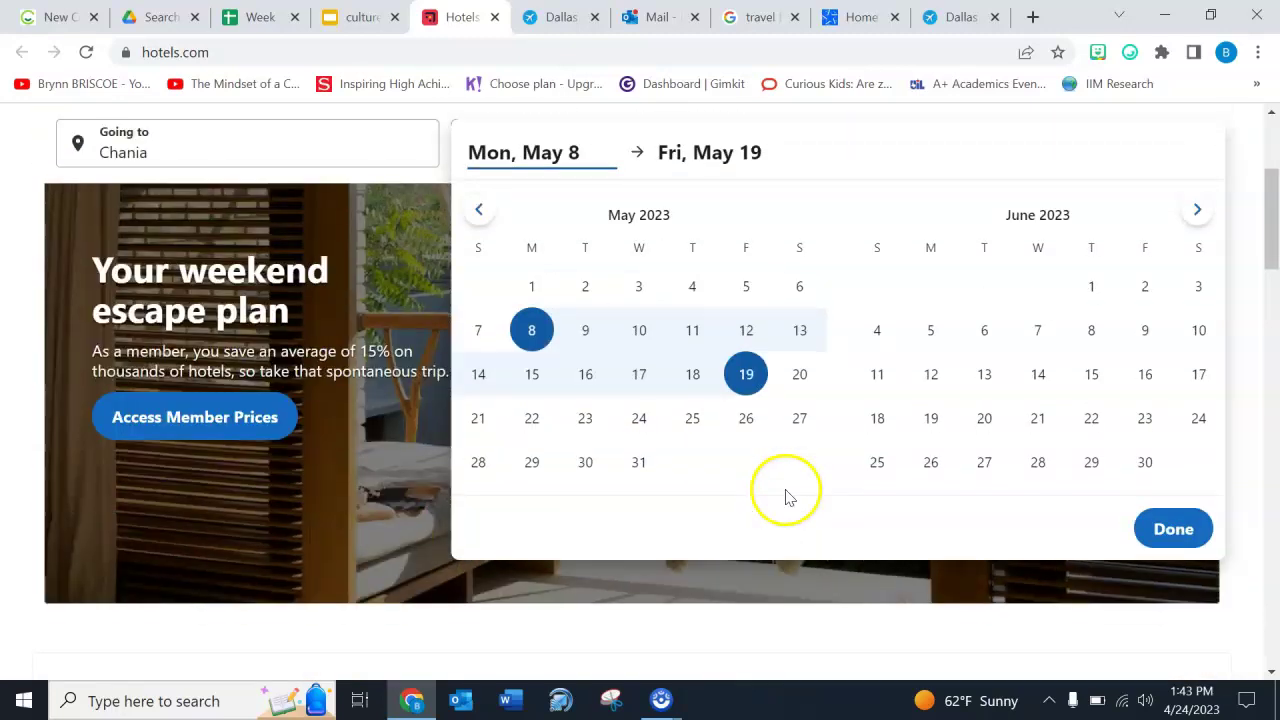
pyautogui.click(1172, 529)
pyautogui.scroll(2, 790, 337)
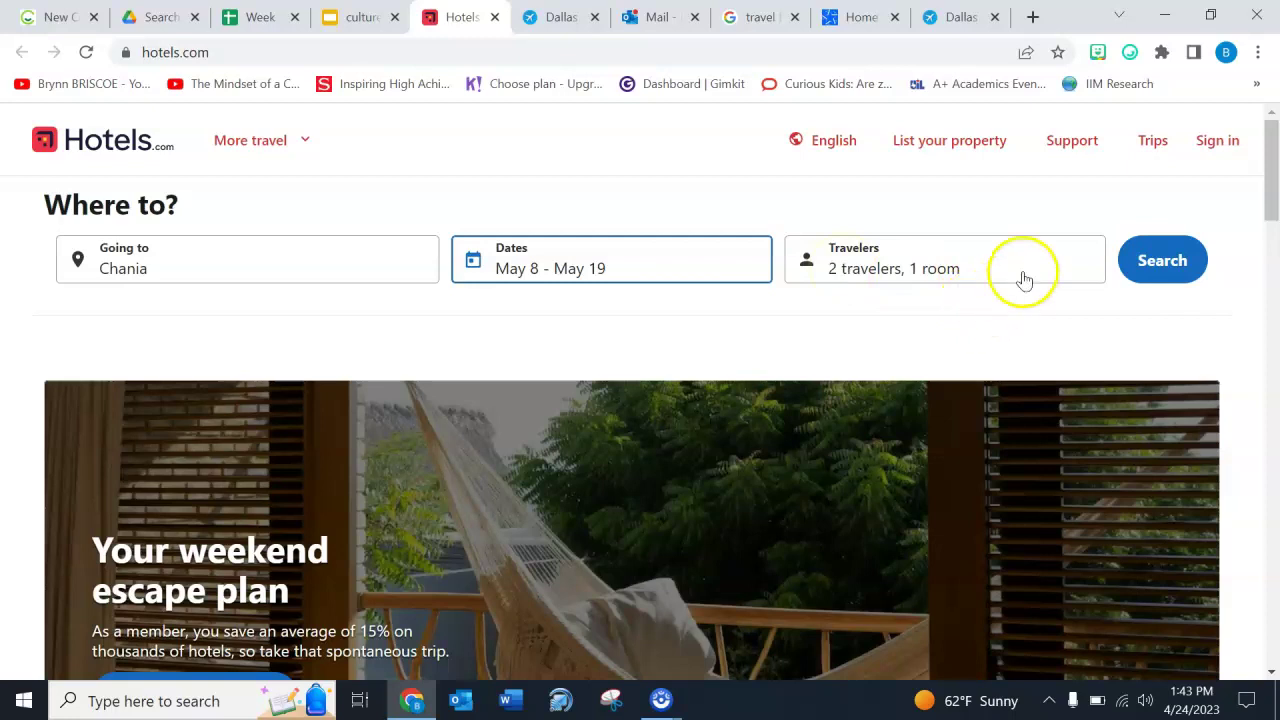
# - Search Chania hotels and browse results, led by Kiani Beach Resort Family at $206/night
pyautogui.click(1142, 270)
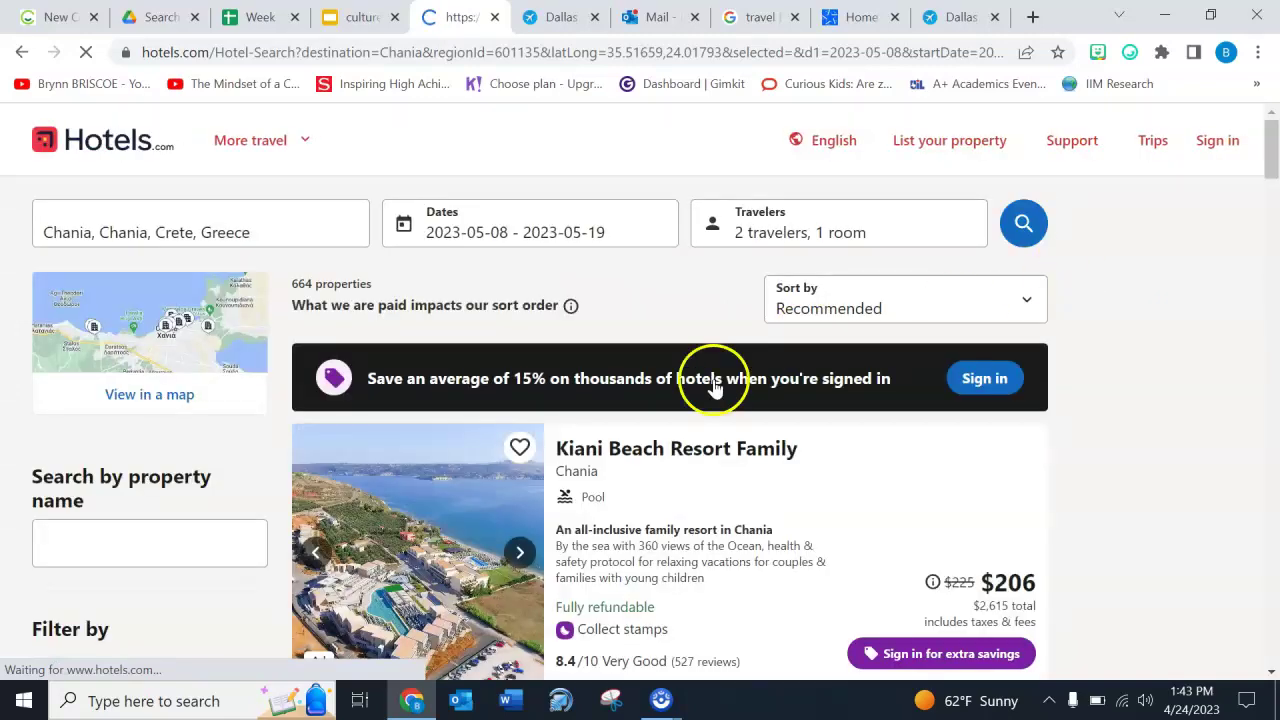
pyautogui.scroll(-2, 714, 386)
pyautogui.scroll(-4, 714, 386)
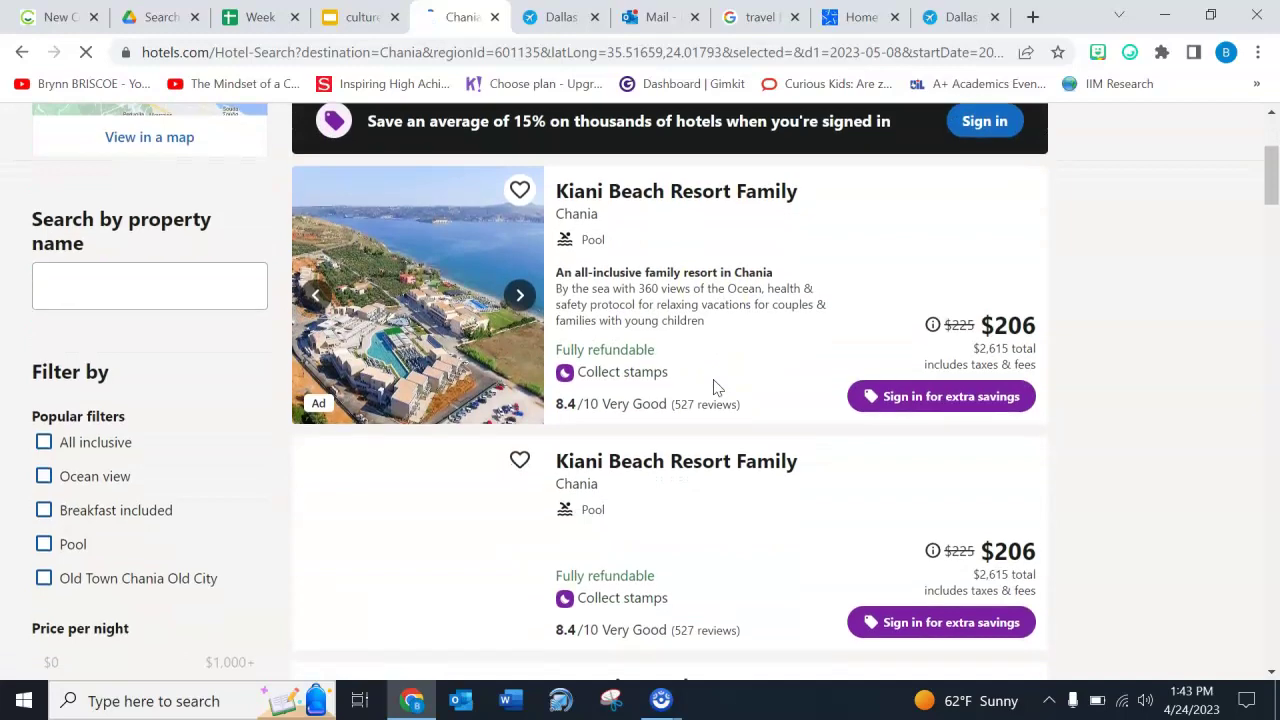
pyautogui.scroll(-5, 714, 388)
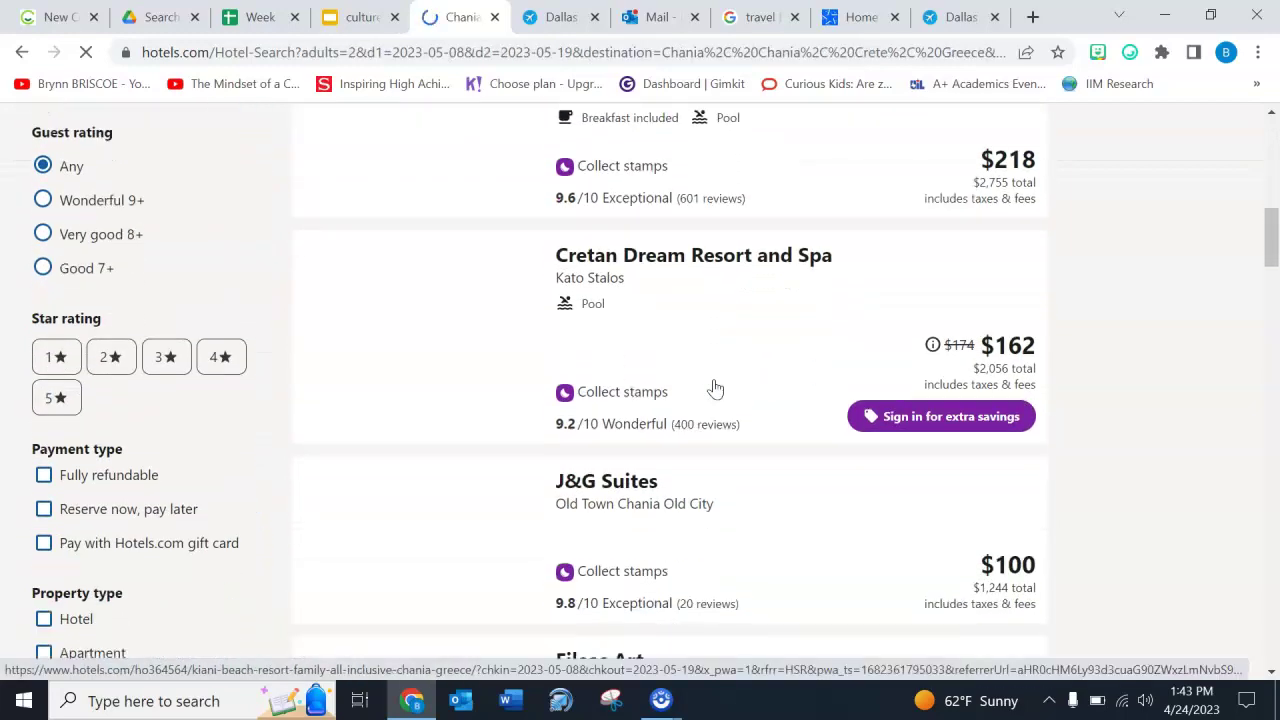
pyautogui.scroll(-7, 714, 388)
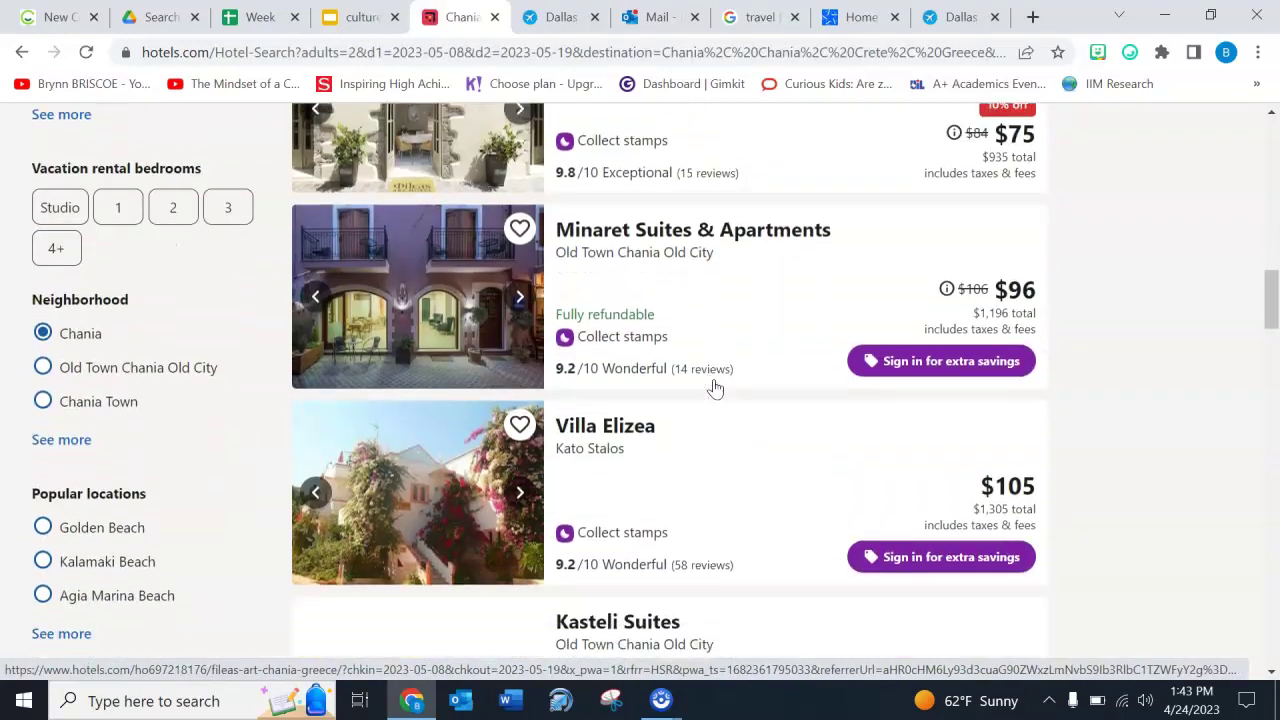
pyautogui.scroll(-5, 714, 388)
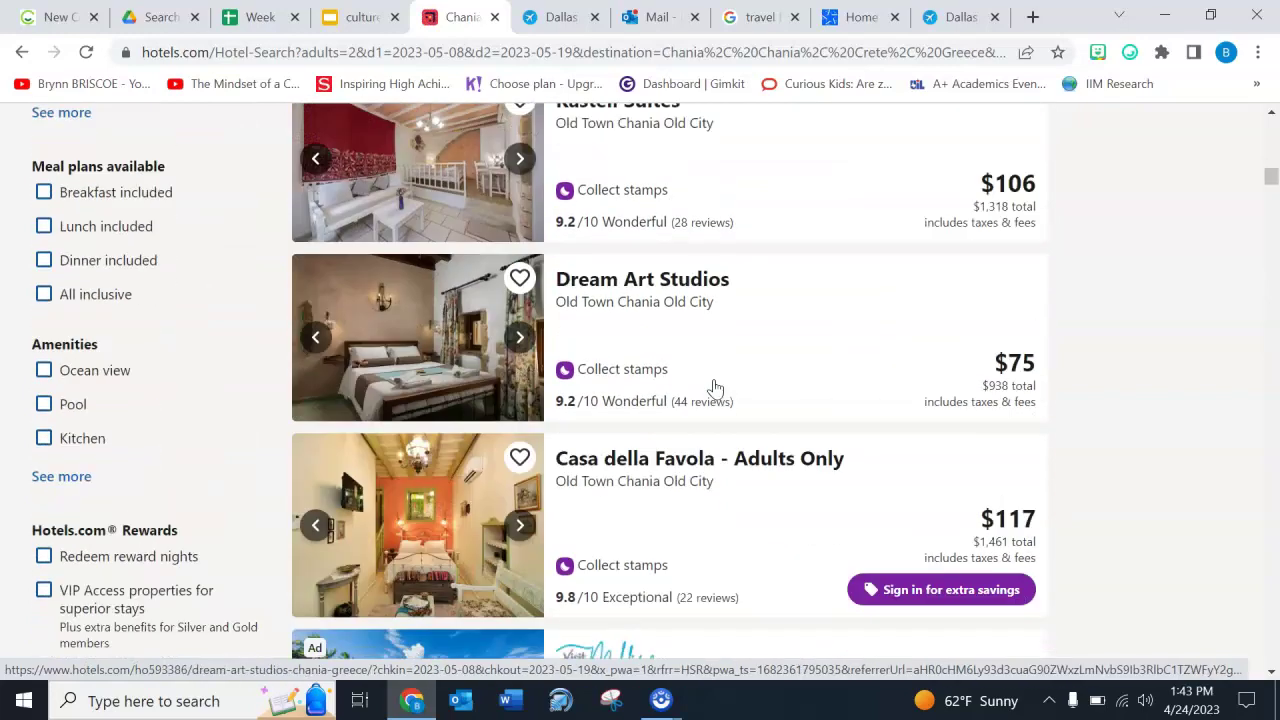
pyautogui.scroll(-4, 714, 388)
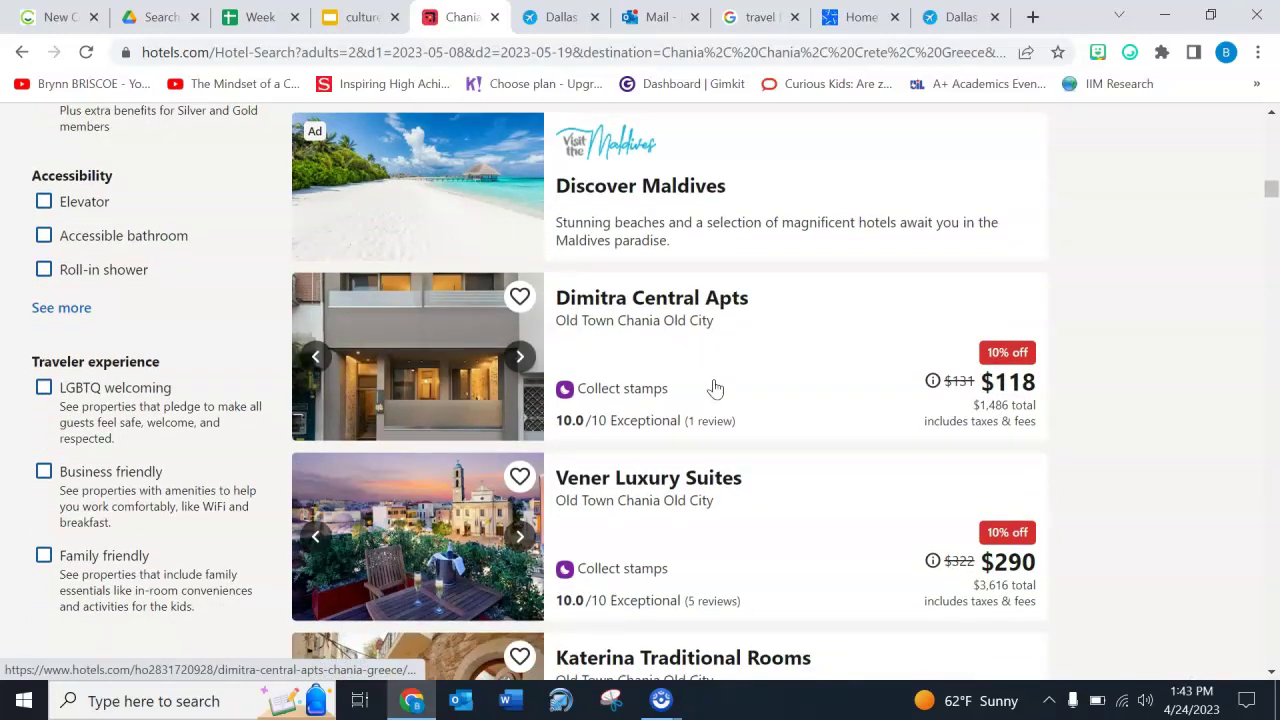
pyautogui.scroll(14, 714, 388)
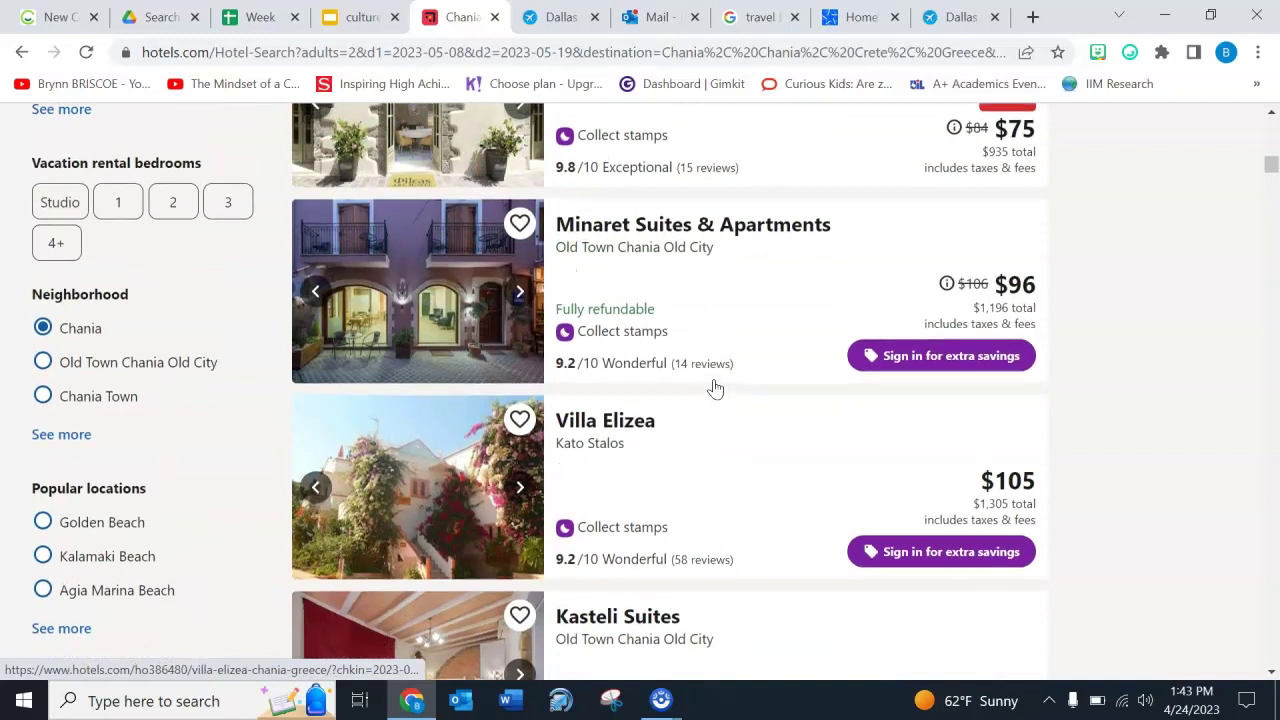
pyautogui.scroll(1, 714, 388)
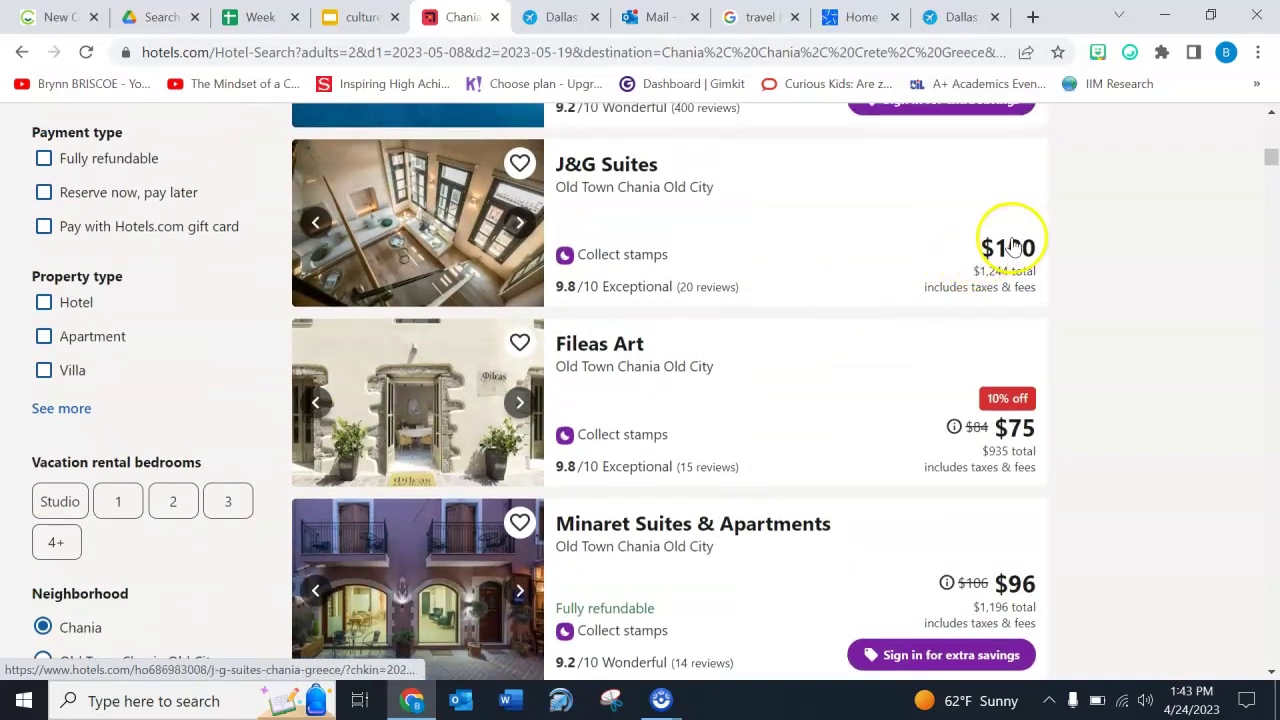
pyautogui.scroll(2, 1010, 244)
pyautogui.scroll(1, 1012, 246)
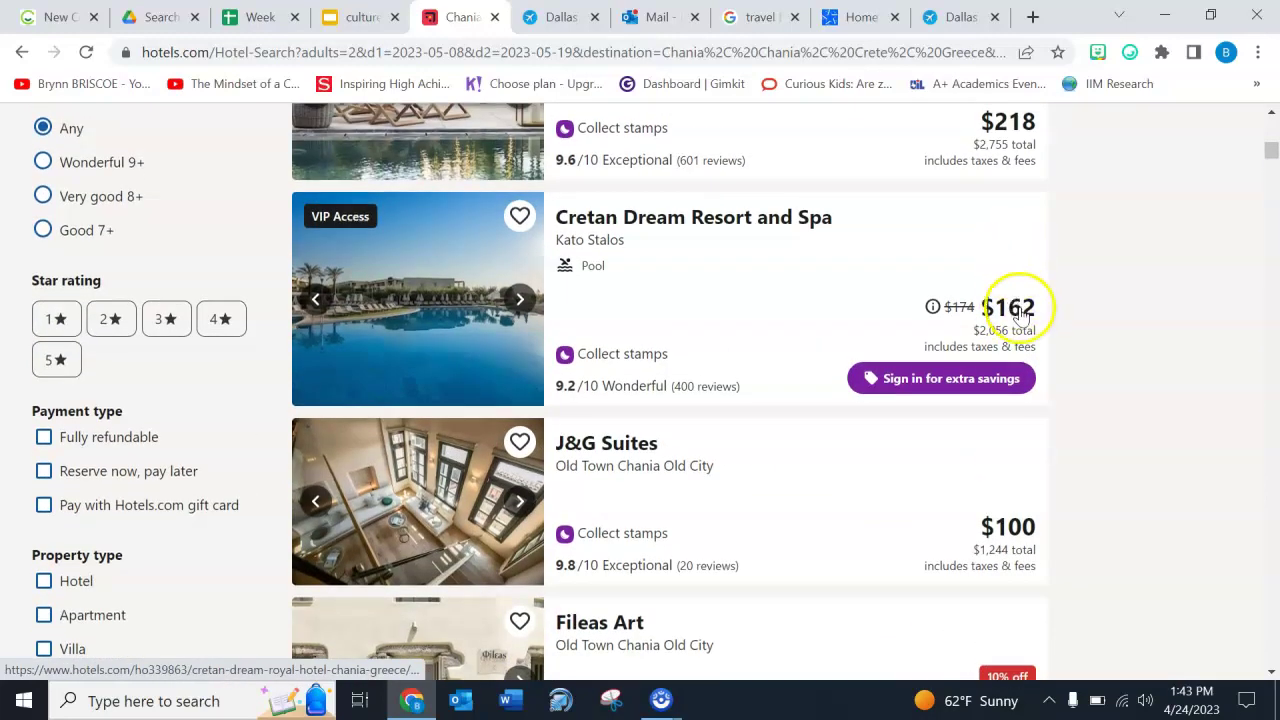
pyautogui.scroll(7, 1020, 316)
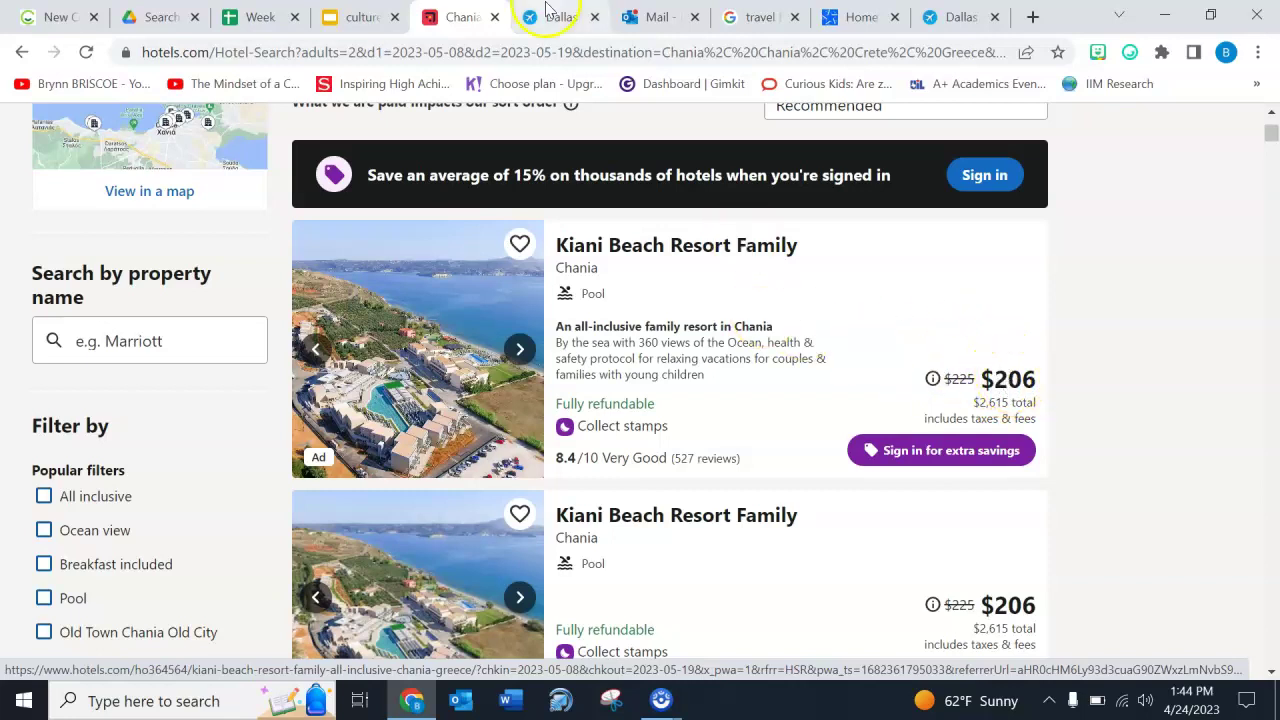
# - Return to the culture shock slide and place the cursor below the Find Hotels line
pyautogui.click(360, 17)
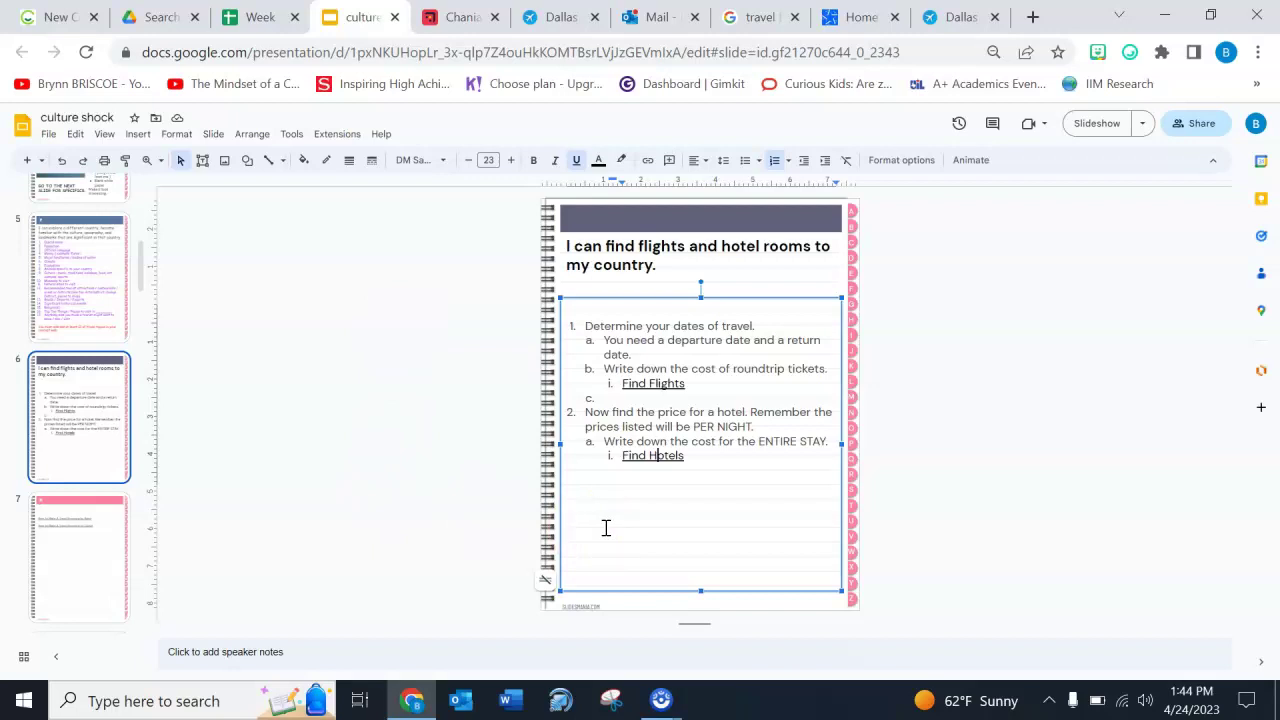
pyautogui.click(715, 468)
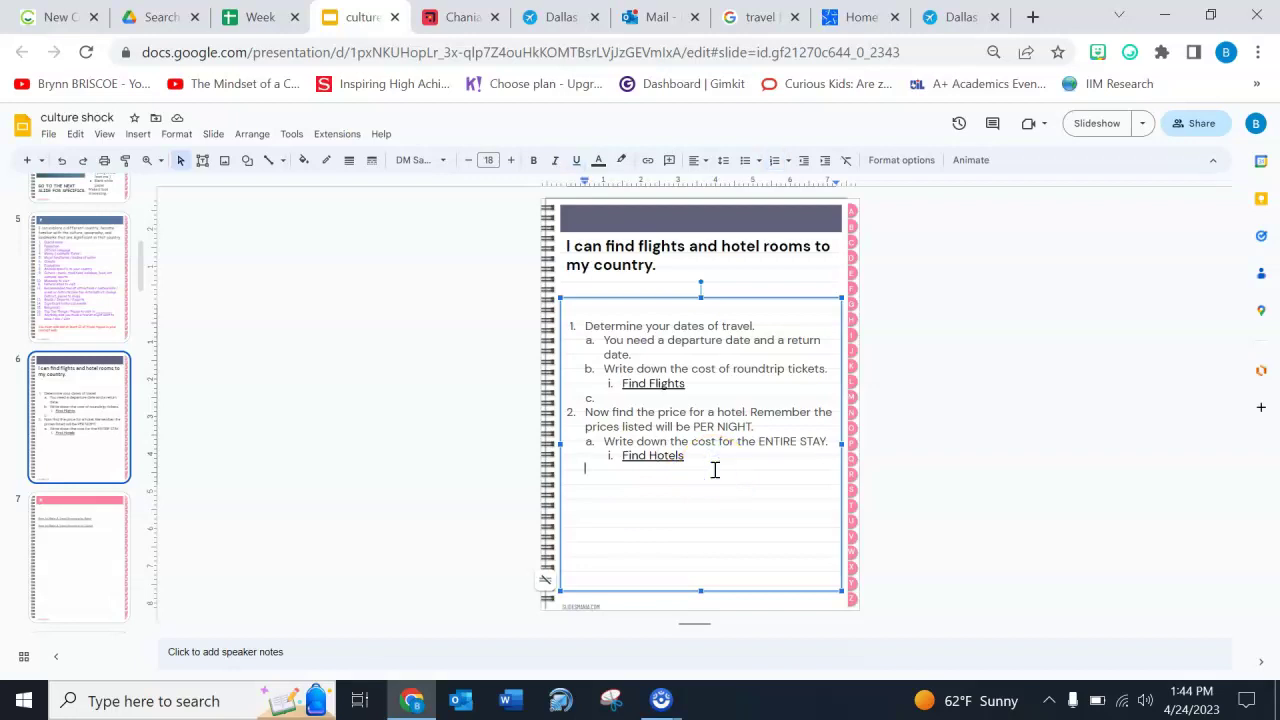
pyautogui.click(728, 460)
pyautogui.click(716, 318)
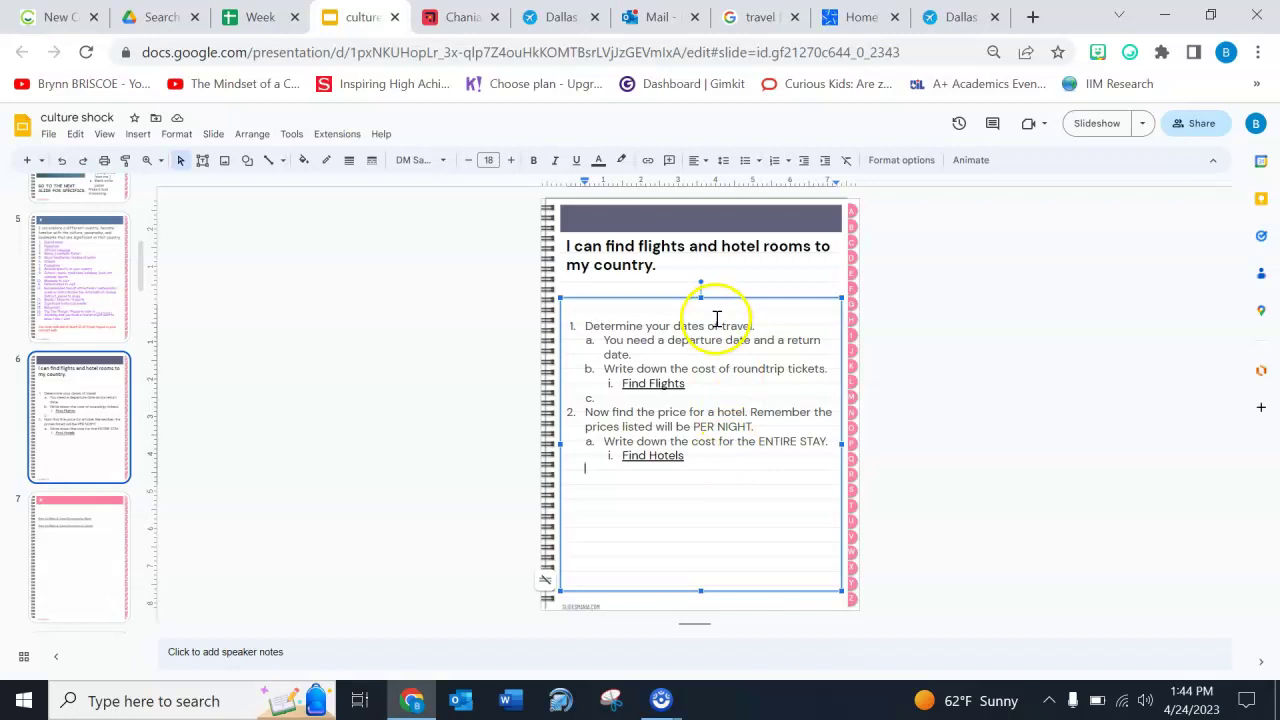